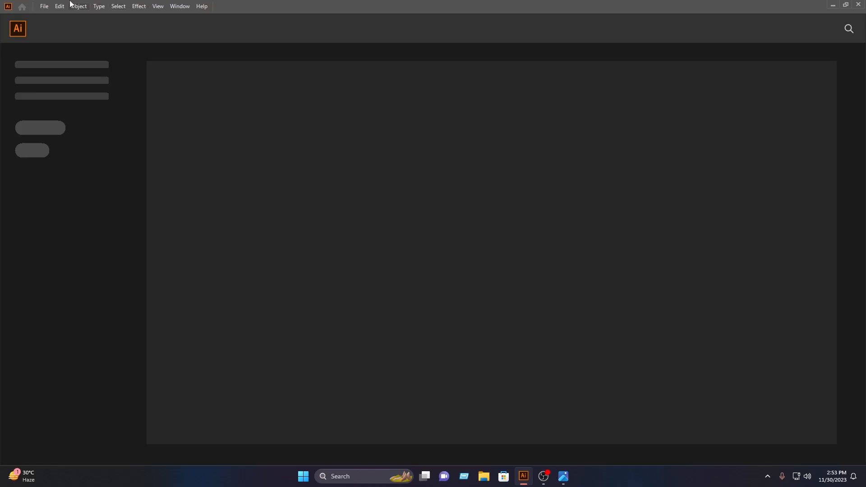
Create a new document in inches, 3.5 in wide and 2 in high, with one artboard.
click(47, 7)
click(58, 16)
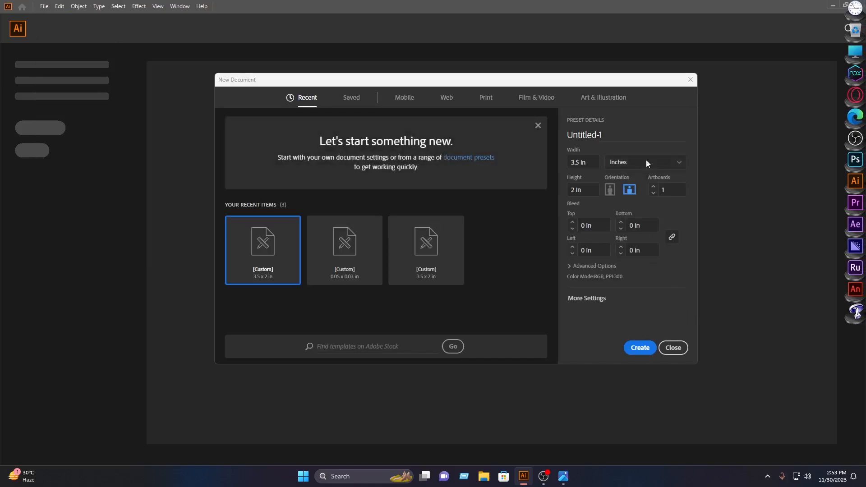
click(646, 163)
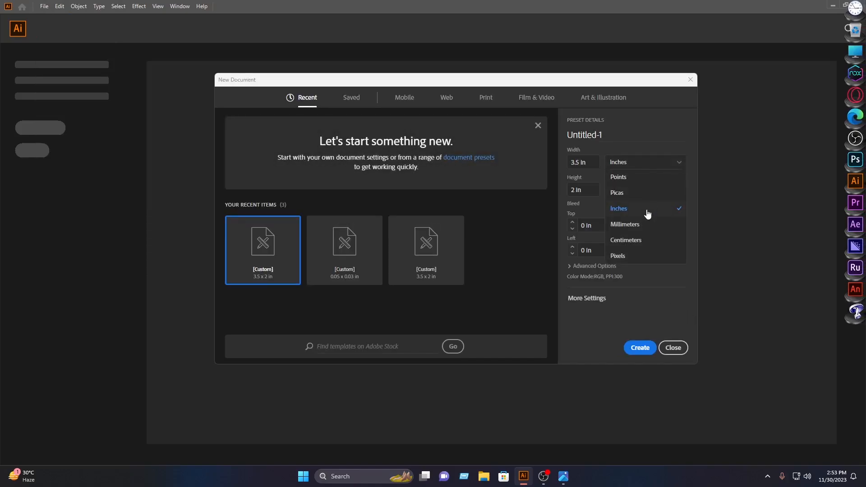
click(648, 208)
click(583, 164)
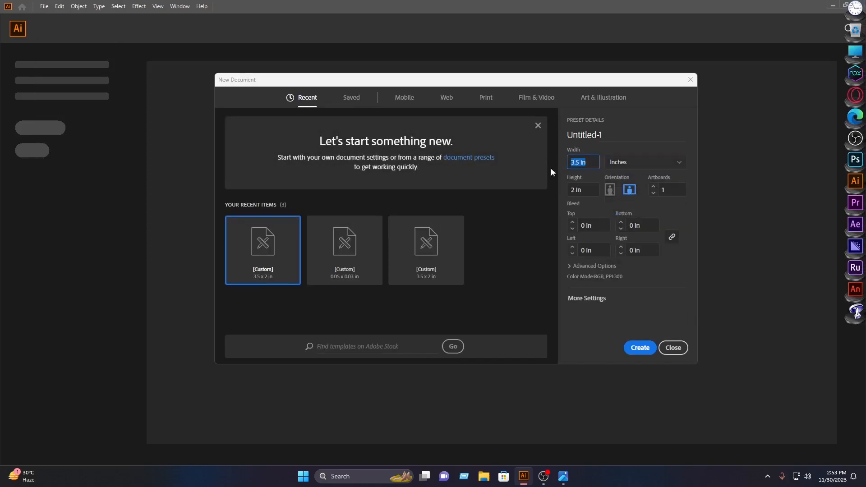
click(593, 190)
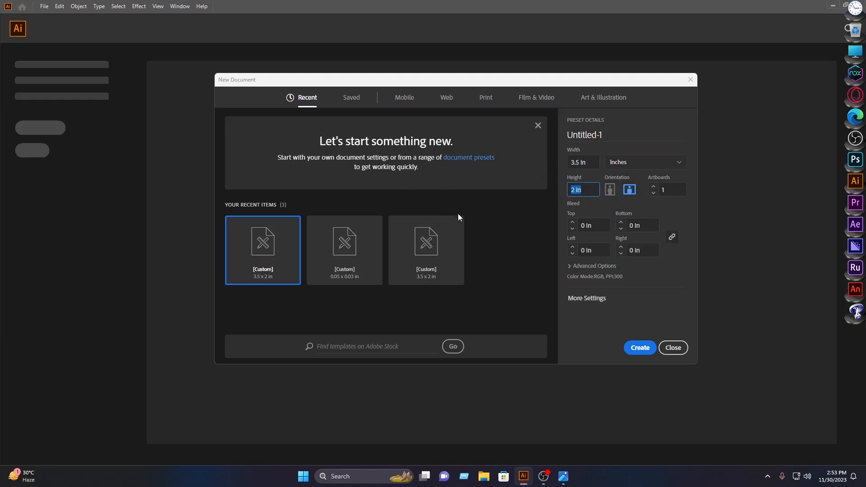
click(640, 348)
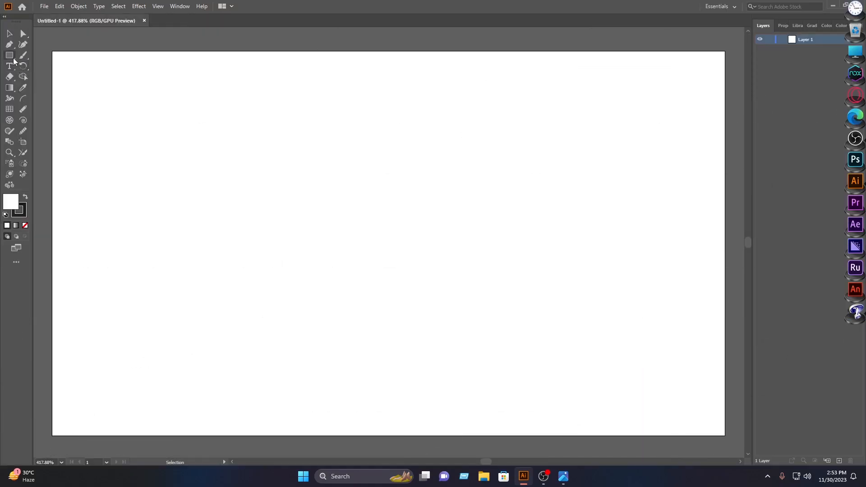
Draw a circle about 1.25 in across with the Ellipse tool, fill it dark blue and remove its stroke.
drag(13, 61, 45, 66)
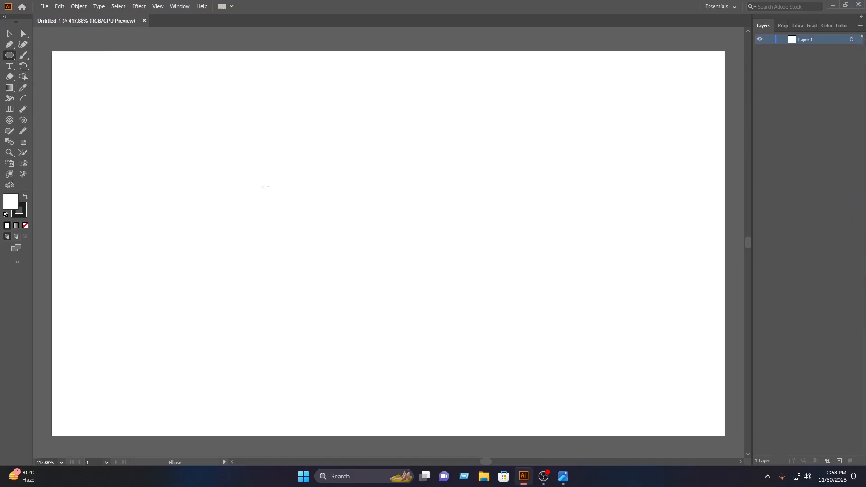
drag(269, 159, 510, 374)
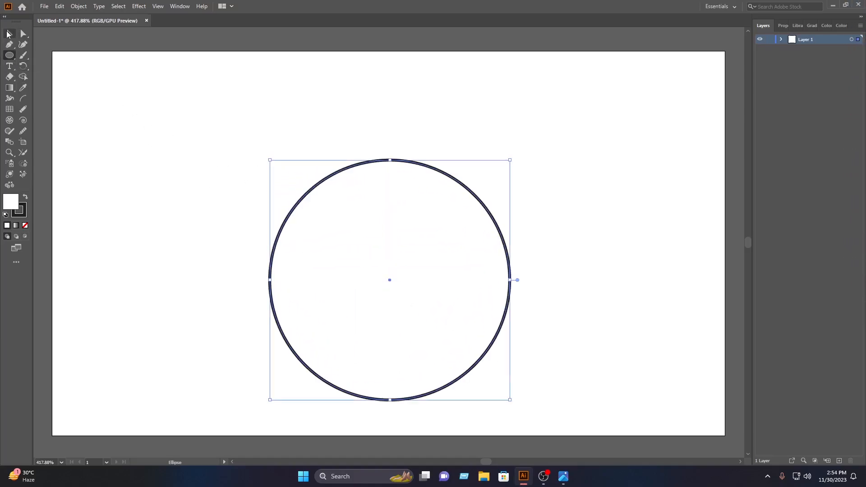
click(784, 26)
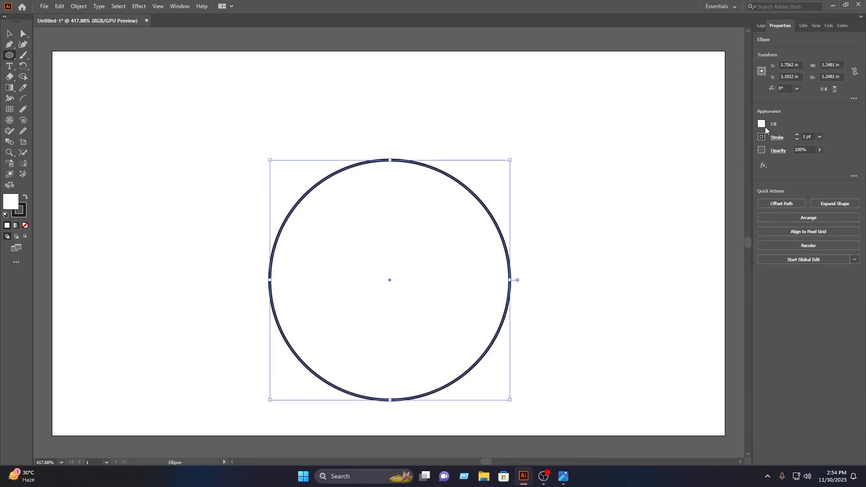
click(762, 125)
click(713, 156)
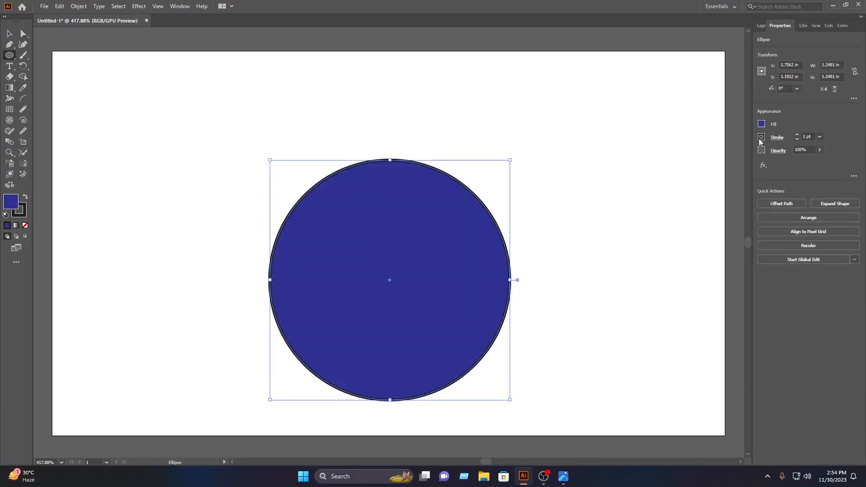
click(762, 137)
click(665, 170)
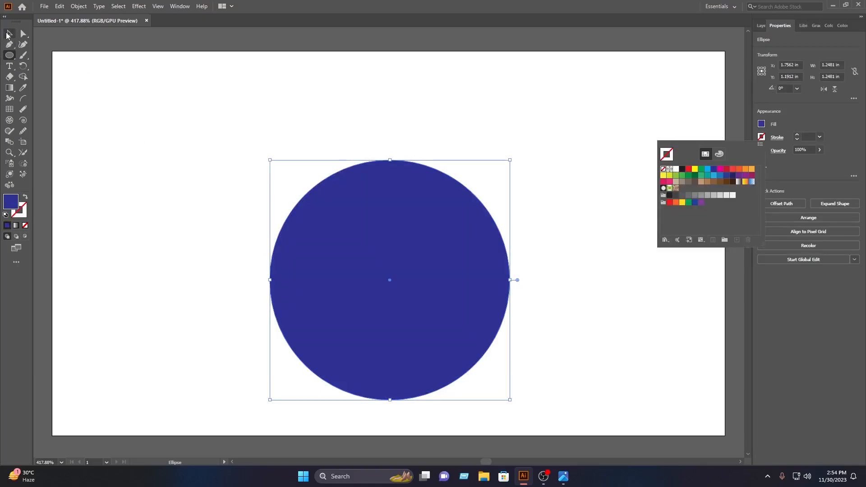
Move the blue circle to the artboard's upper left area and place a duplicate slightly to its right, overlapping it.
mouse_move(378, 270)
mouse_down()
mouse_move(367, 251)
mouse_move(379, 271)
mouse_up()
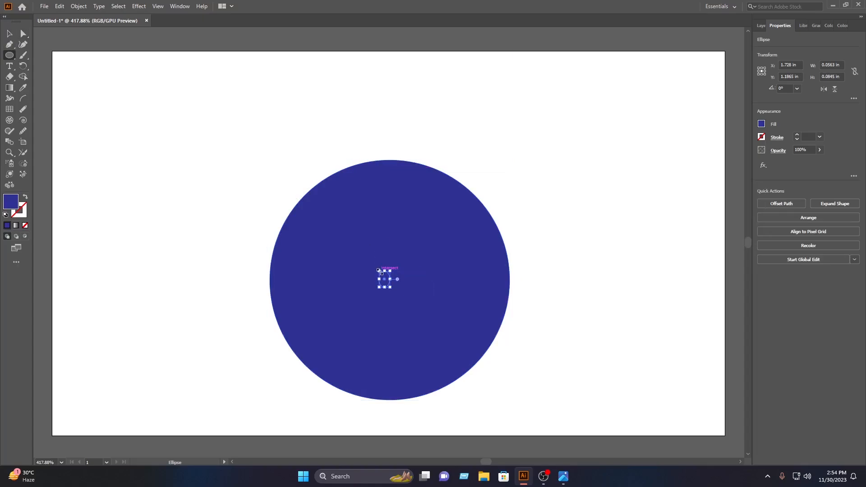
key(ctrl+z)
click(10, 34)
drag(441, 299, 336, 191)
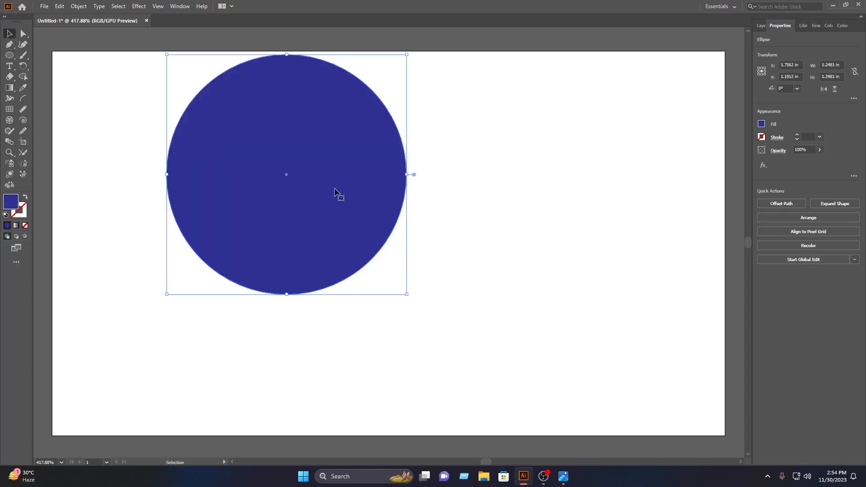
drag(293, 144, 323, 141)
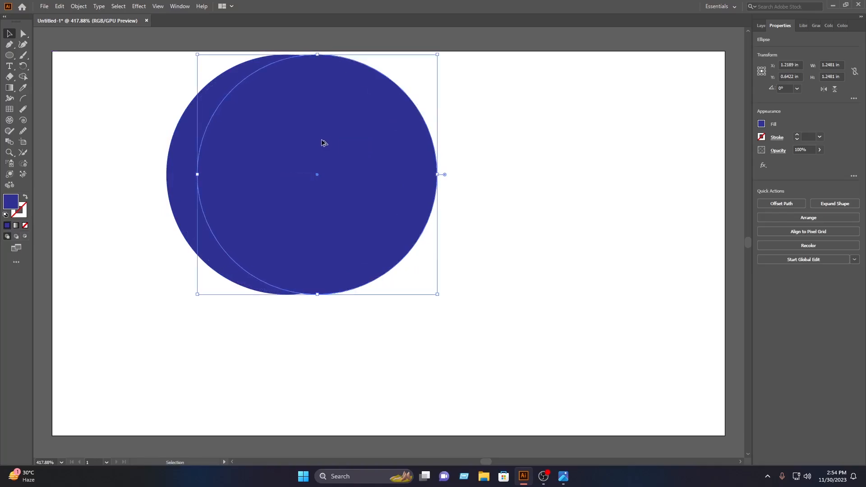
Remove the overlap and the right-hand crescent of the two circles with Shape Builder, keeping only the left crescent.
click(582, 230)
drag(550, 274, 84, 53)
click(23, 77)
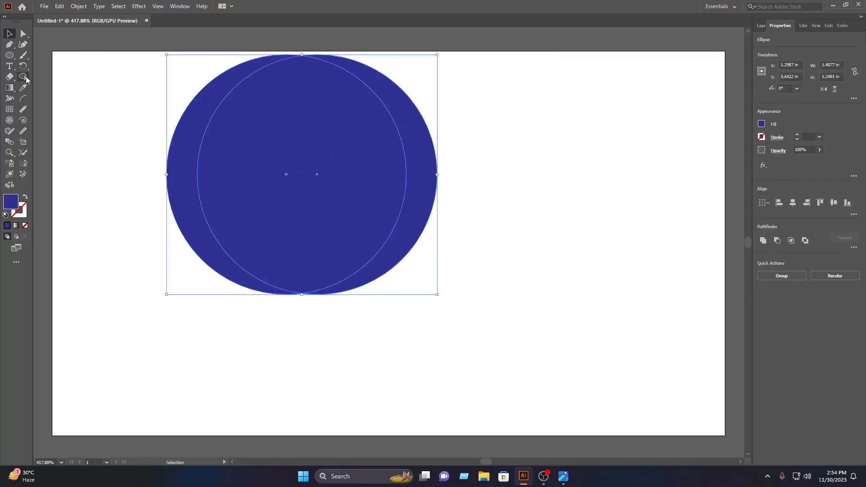
alt+click(388, 174)
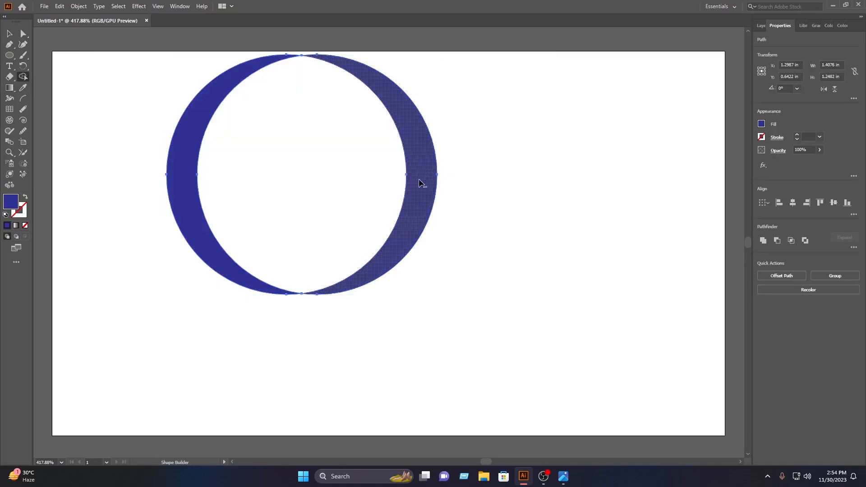
alt+click(422, 181)
click(9, 34)
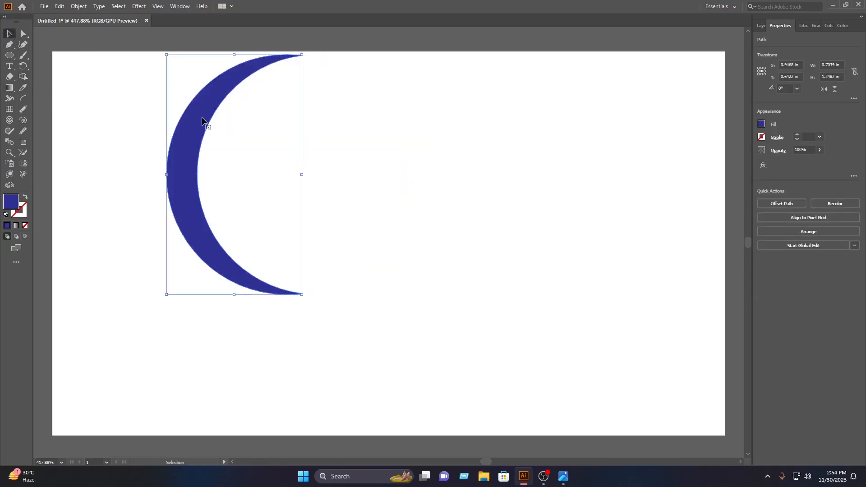
Scale the crescent down proportionally to about 0.48 by 0.86 in and reposition it in the artboard's left half.
drag(202, 121, 236, 157)
drag(303, 88, 260, 162)
drag(216, 186, 232, 186)
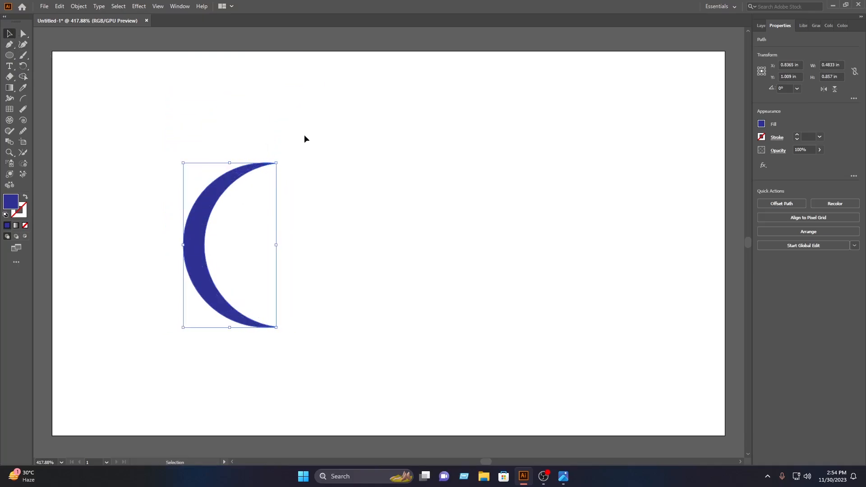
Duplicate the crescent, rotate the copy to about 235° and place it as an arc above and right of the original.
drag(203, 213, 309, 186)
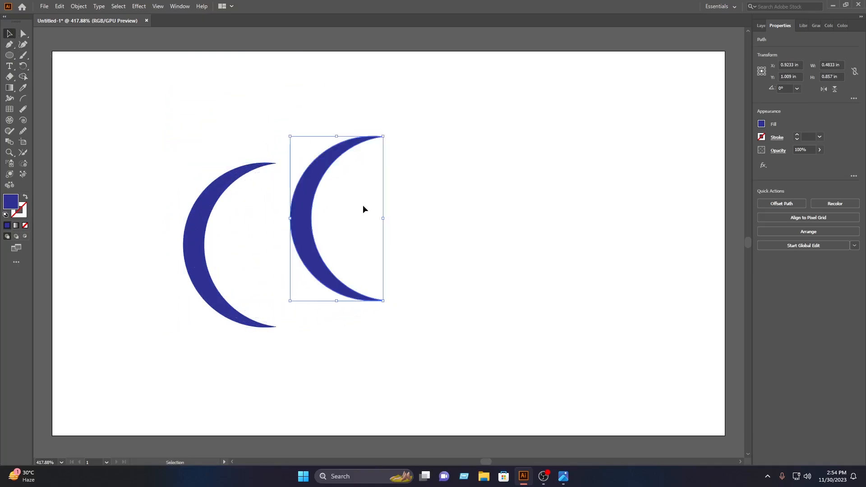
drag(388, 218, 299, 247)
drag(352, 203, 336, 179)
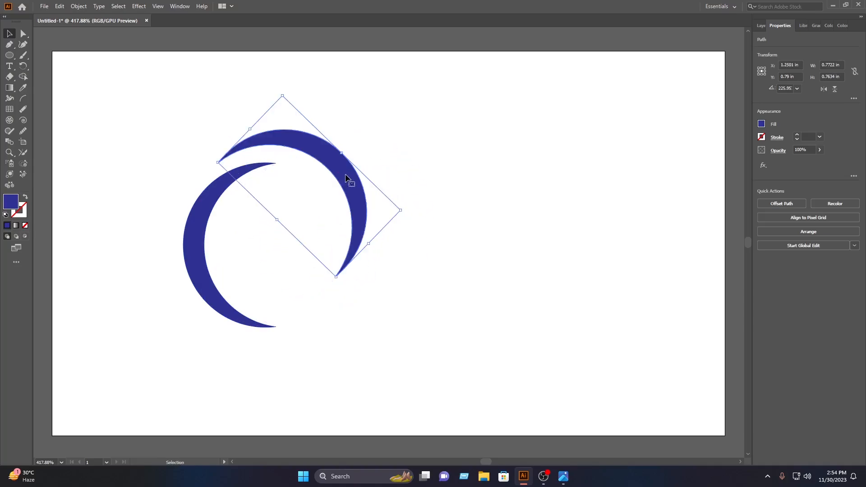
drag(371, 249, 380, 243)
drag(343, 181, 335, 180)
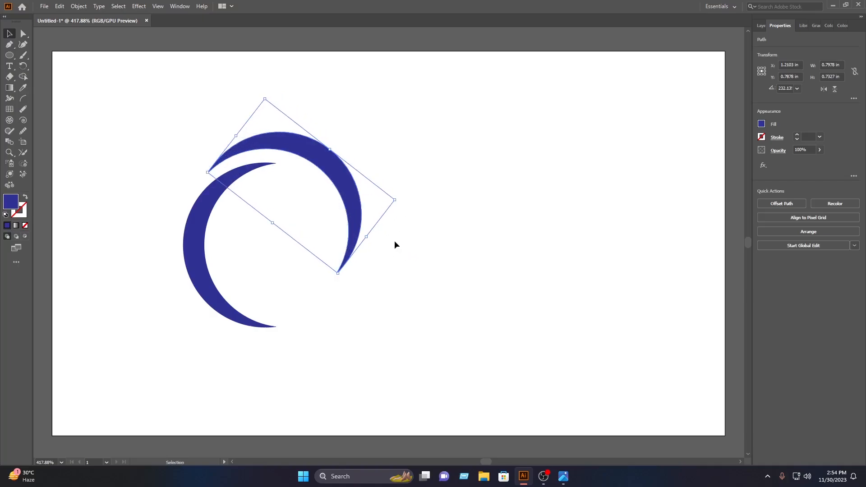
drag(371, 242, 383, 231)
Move both crescents together up and to the right, and rotate the pair counterclockwise by about 32°.
click(450, 310)
drag(429, 306, 146, 99)
drag(335, 172, 376, 135)
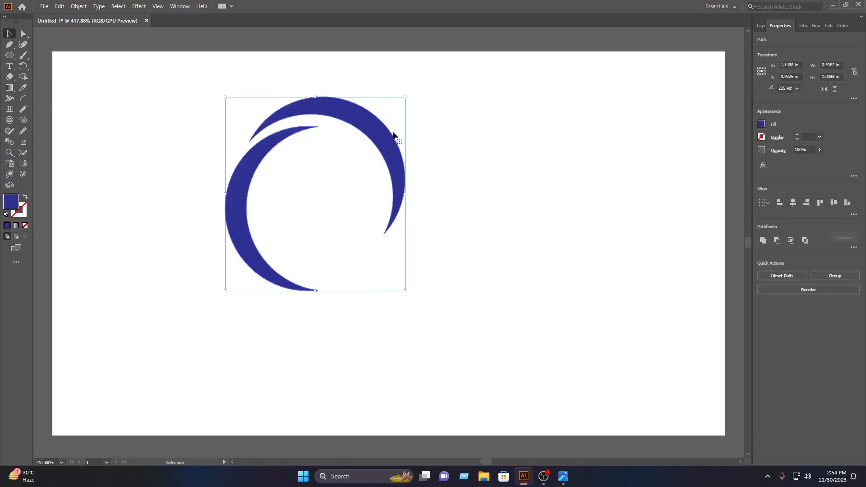
click(431, 216)
drag(410, 280, 152, 86)
drag(409, 197, 444, 136)
click(462, 170)
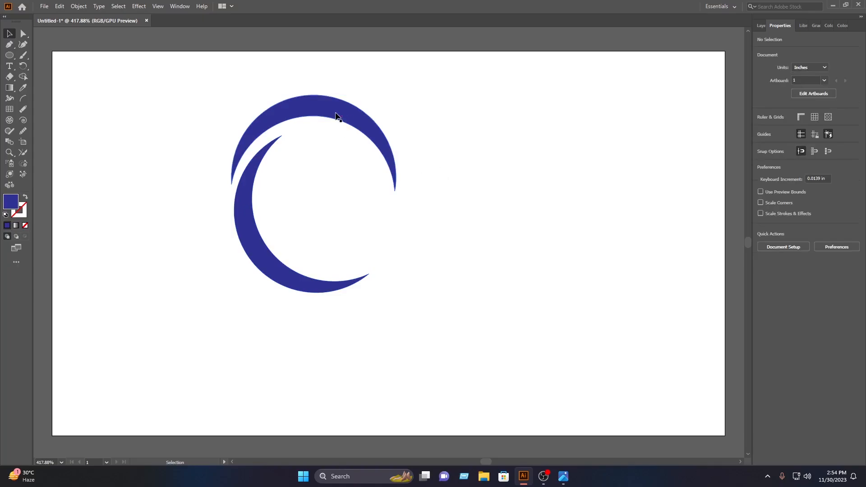
Duplicate the top crescent, then rotate and fit the copy along the right side to close the three-crescent ring.
drag(336, 116, 493, 127)
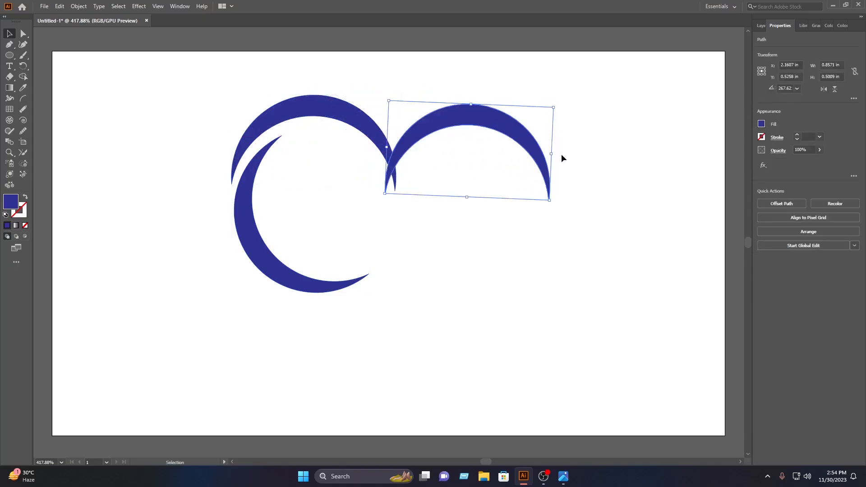
drag(554, 151, 470, 257)
drag(509, 123, 441, 193)
drag(420, 160, 411, 176)
drag(423, 216, 425, 215)
click(450, 212)
drag(307, 295, 317, 285)
click(452, 258)
Move the complete three-crescent ring down and to the right, just right of the artboard's centre.
drag(482, 345, 230, 94)
drag(332, 116, 458, 176)
click(566, 132)
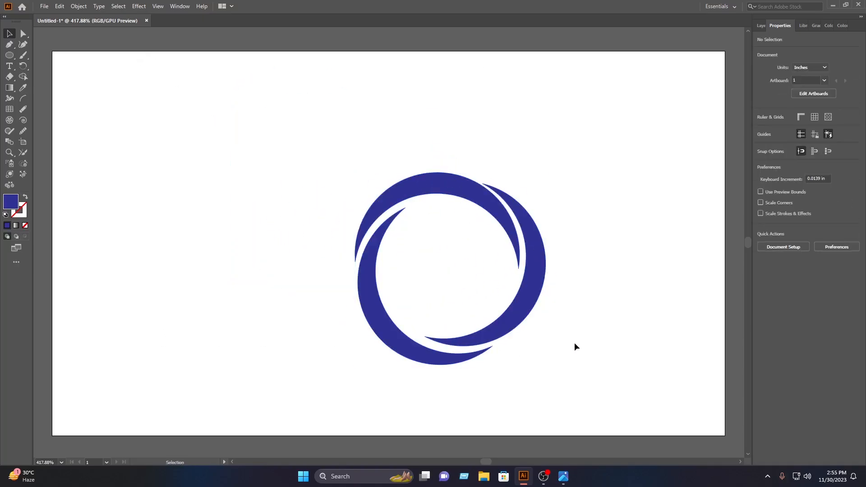
Duplicate the three-crescent ring, scale the copy down to about 0.46 in wide and place it inside the original.
drag(575, 342, 317, 169)
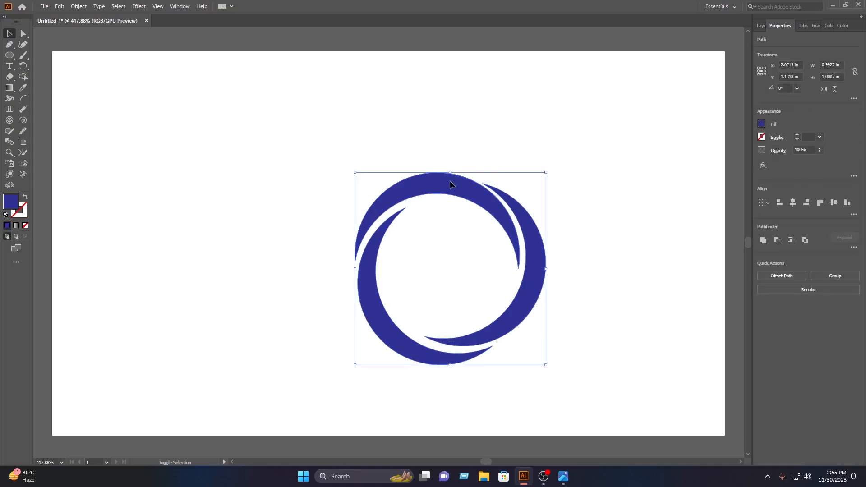
drag(449, 184, 217, 155)
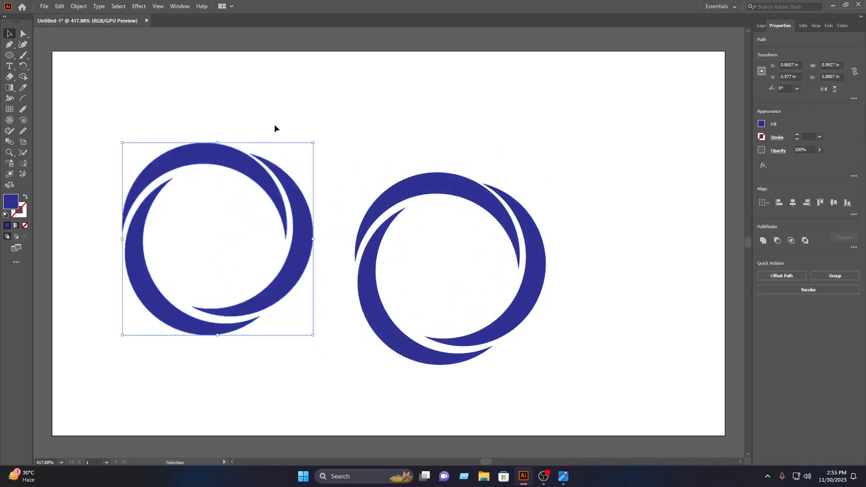
drag(121, 143, 444, 243)
click(607, 245)
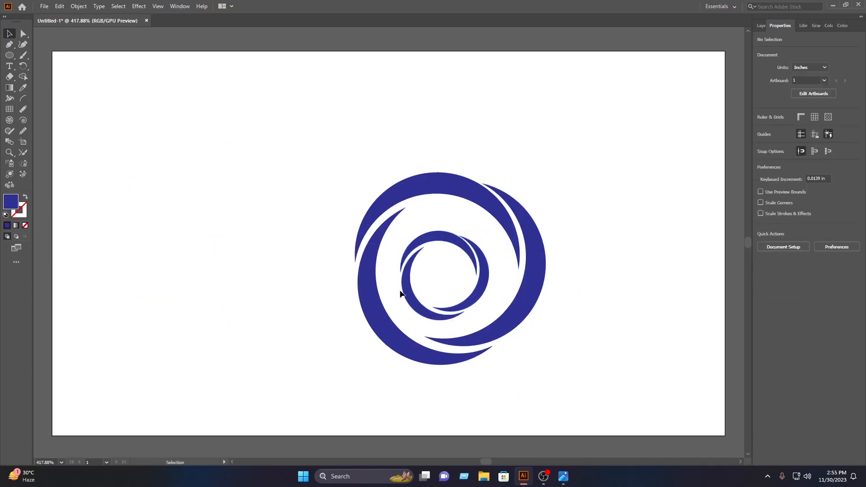
Nudge the small ring slightly upward inside the large one, and move both rings together toward the artboard's upper left.
drag(453, 252, 405, 316)
drag(467, 307, 468, 304)
click(626, 288)
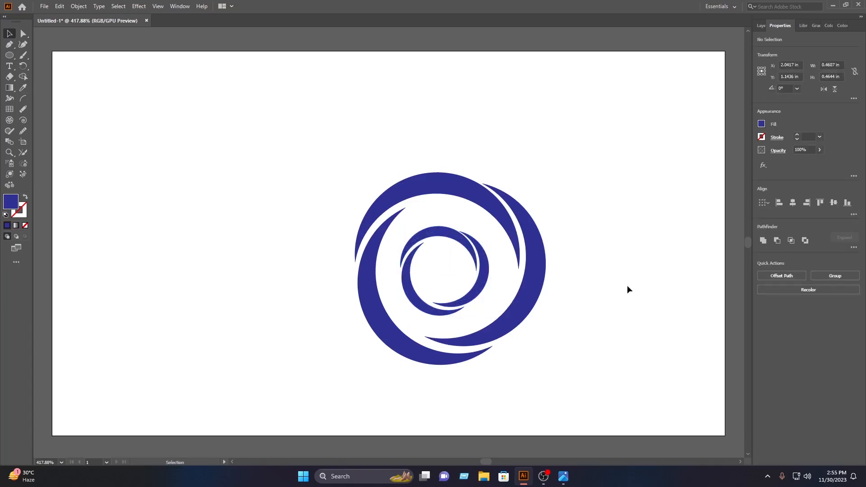
drag(584, 398, 299, 128)
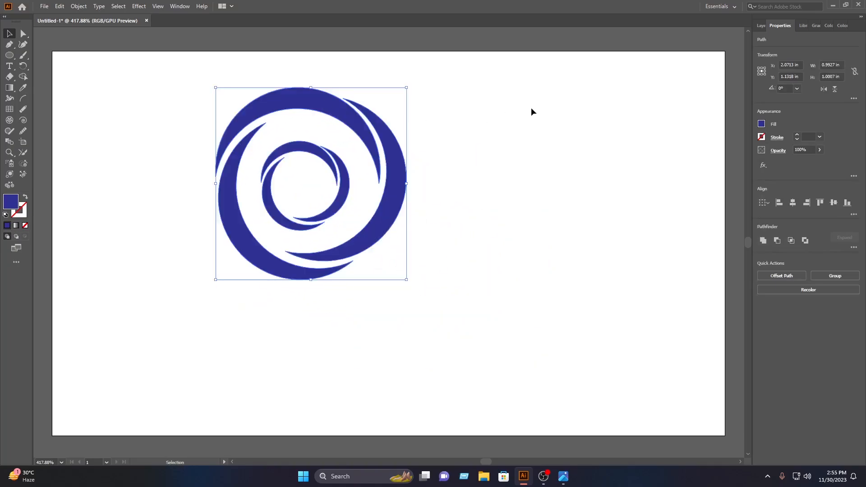
click(531, 108)
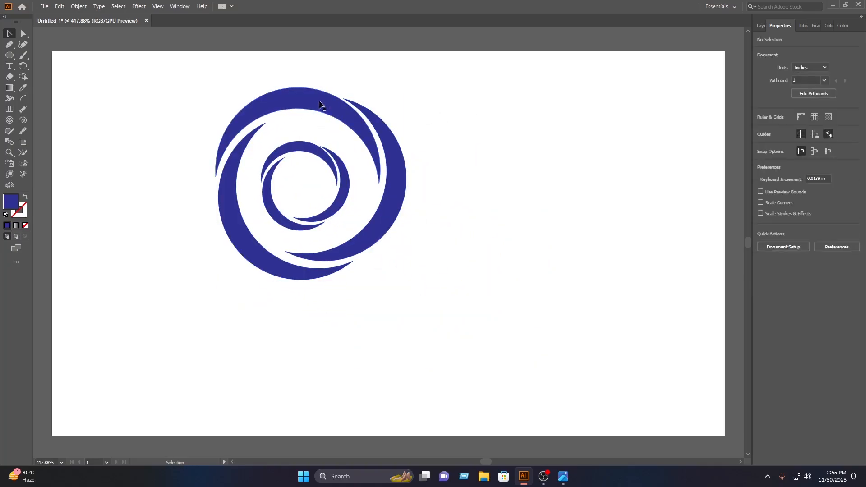
Apply a linear gradient to the inner ring's top crescent and set its black colour stop to dark blue.
click(305, 147)
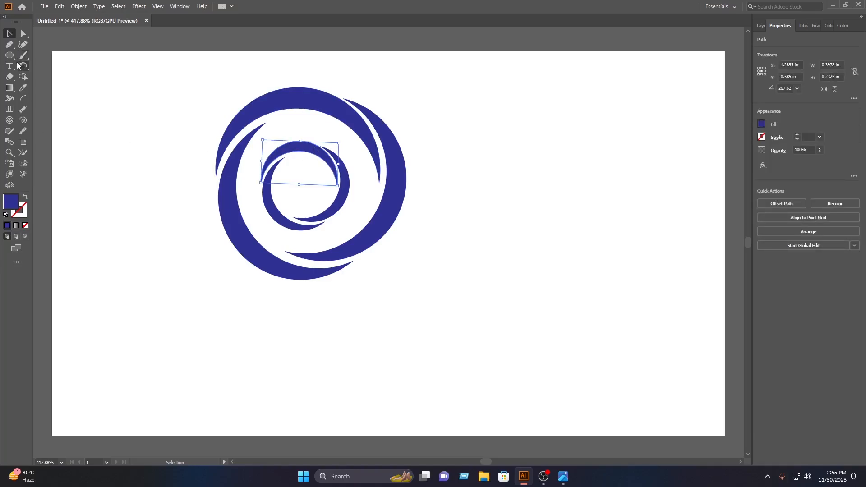
click(9, 88)
click(293, 145)
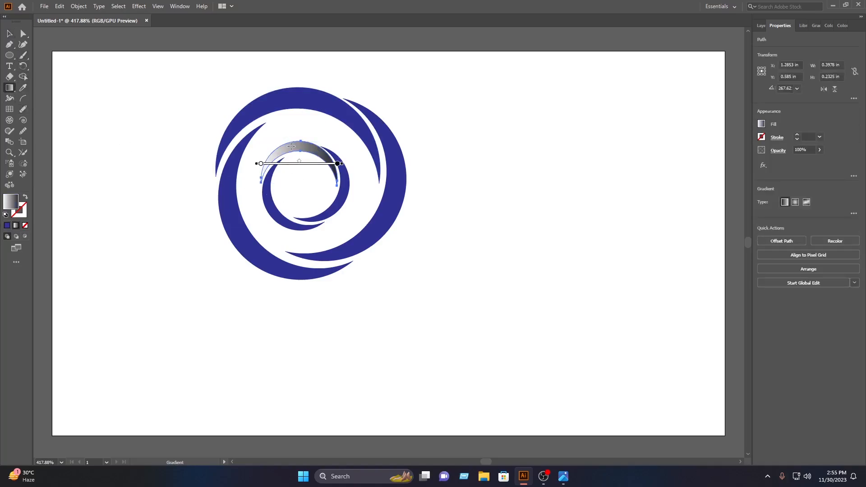
click(337, 164)
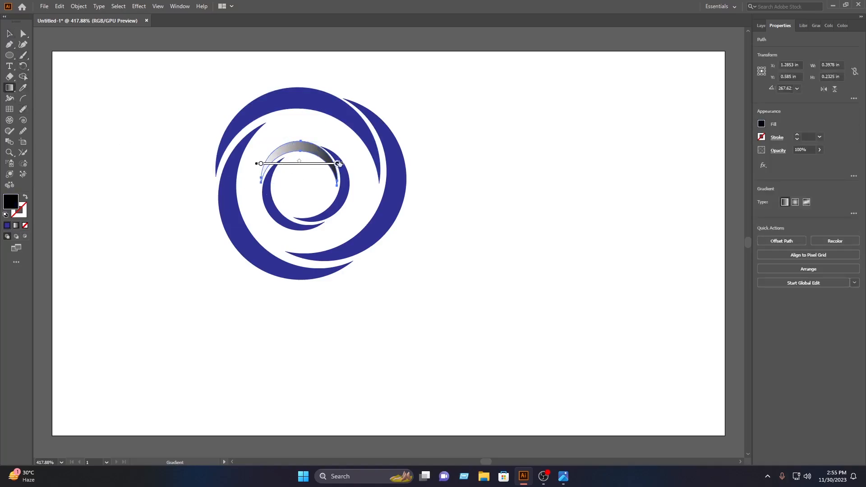
click(762, 124)
click(714, 156)
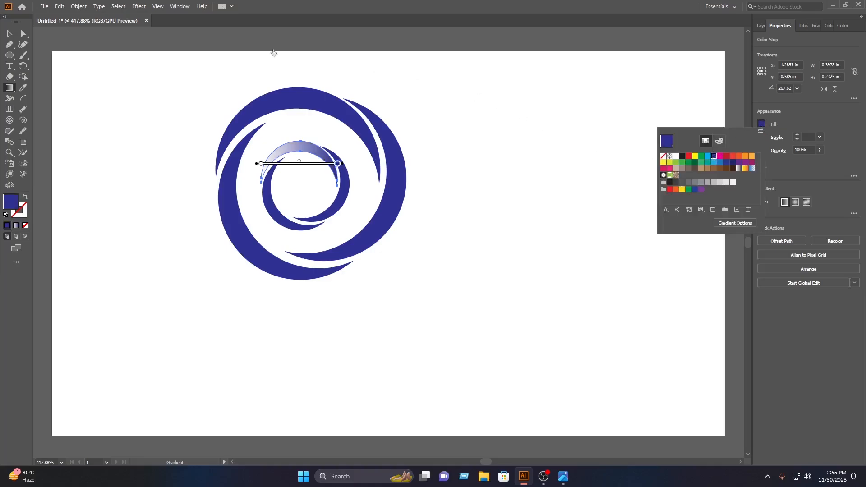
Set the white gradient stop on the inner ring's top crescent to light blue and shift its dark blue stop inward.
click(261, 164)
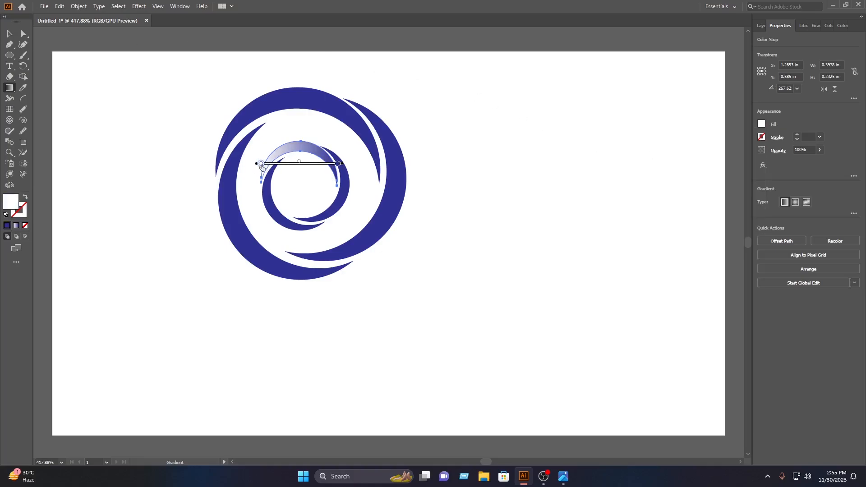
click(762, 125)
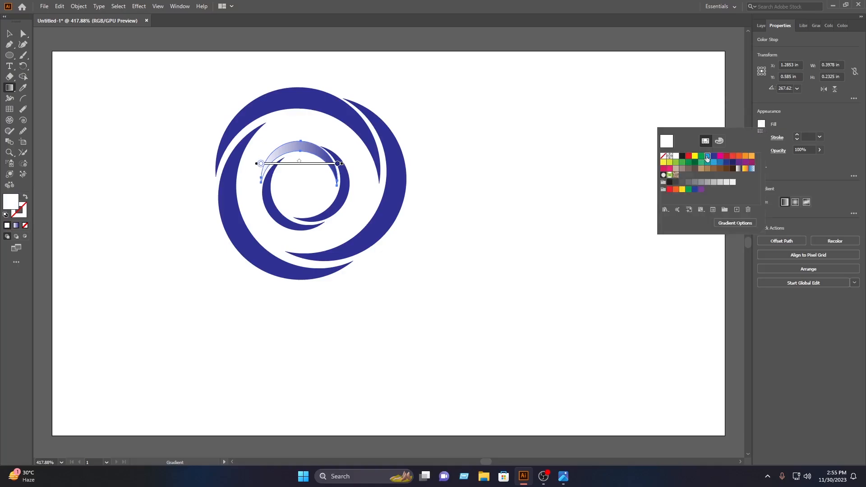
click(703, 159)
drag(338, 164, 312, 168)
click(9, 34)
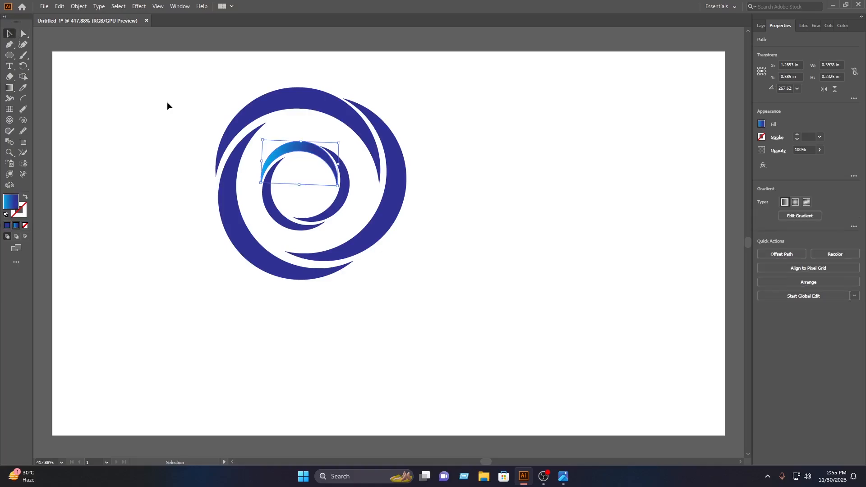
Apply the light-to-dark-blue gradient to the inner ring's lower-left crescent.
click(251, 203)
click(280, 208)
key(g)
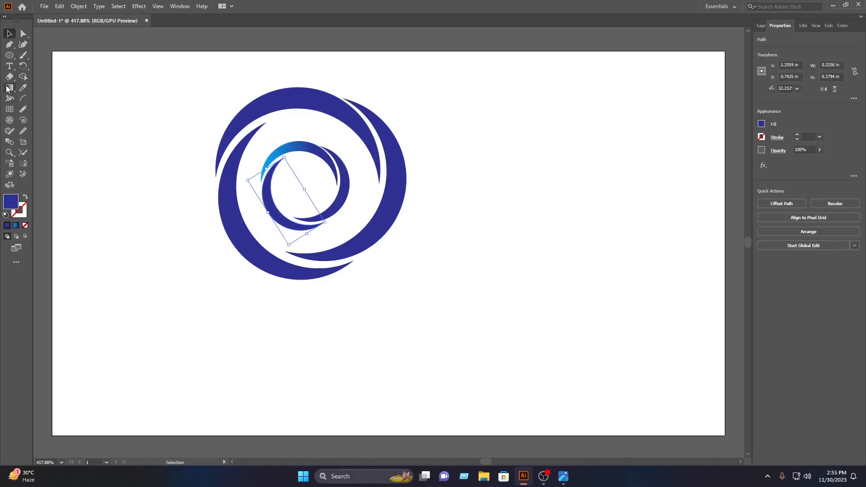
click(294, 221)
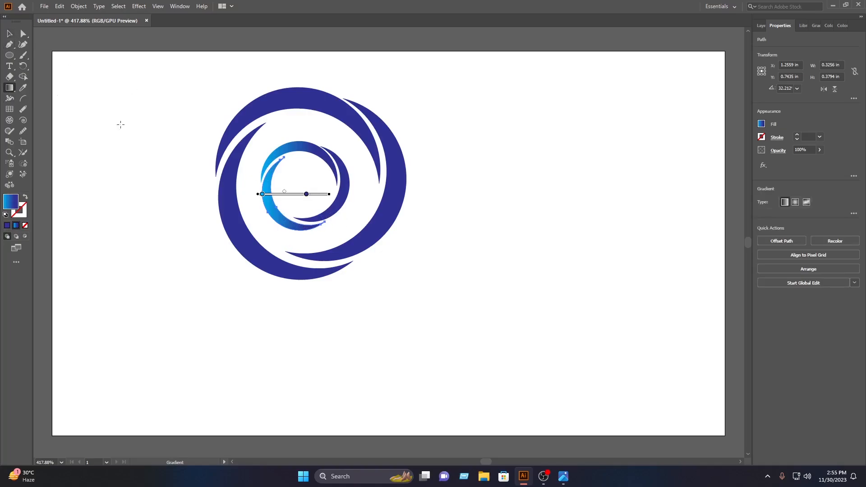
key(v)
click(364, 215)
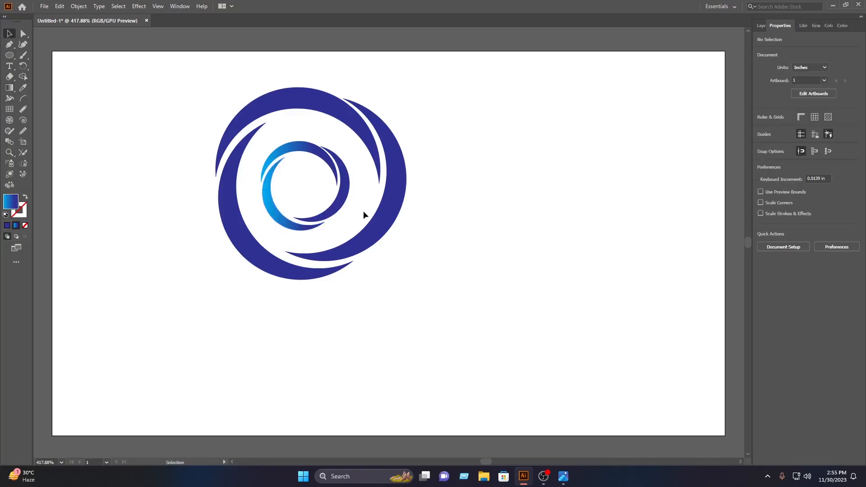
Apply the same light-to-dark-blue gradient to the inner ring's right crescent.
click(337, 198)
click(9, 87)
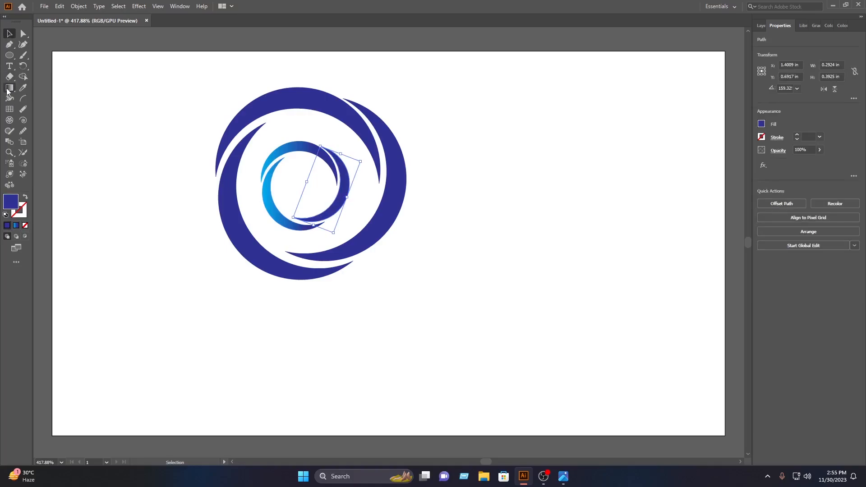
click(343, 174)
key(v)
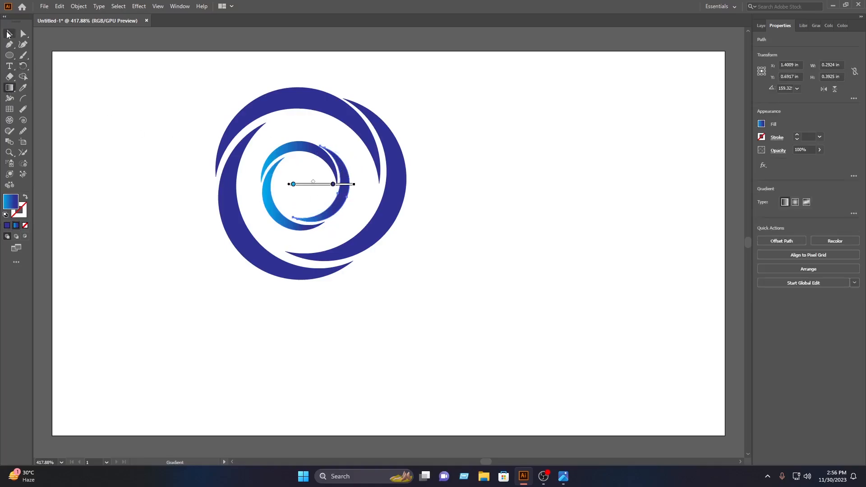
click(156, 76)
Apply the gradient to the outer ring's top crescent and change its dark blue stop to light blue.
click(293, 100)
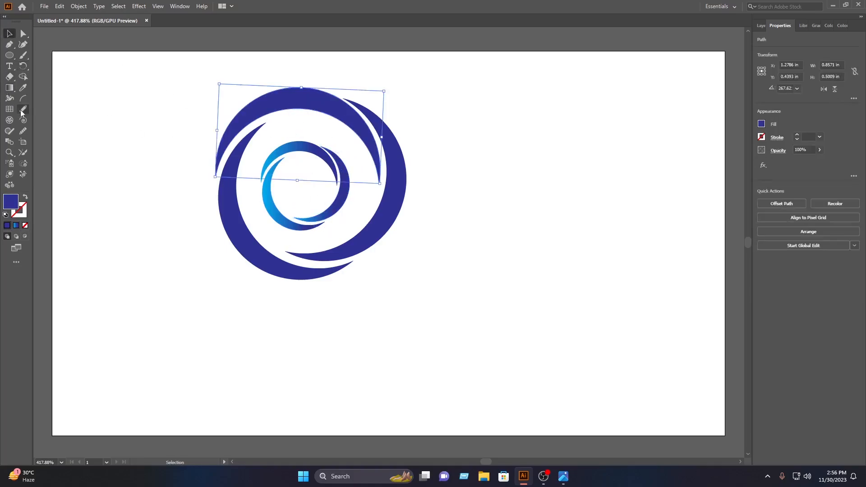
click(9, 87)
click(303, 95)
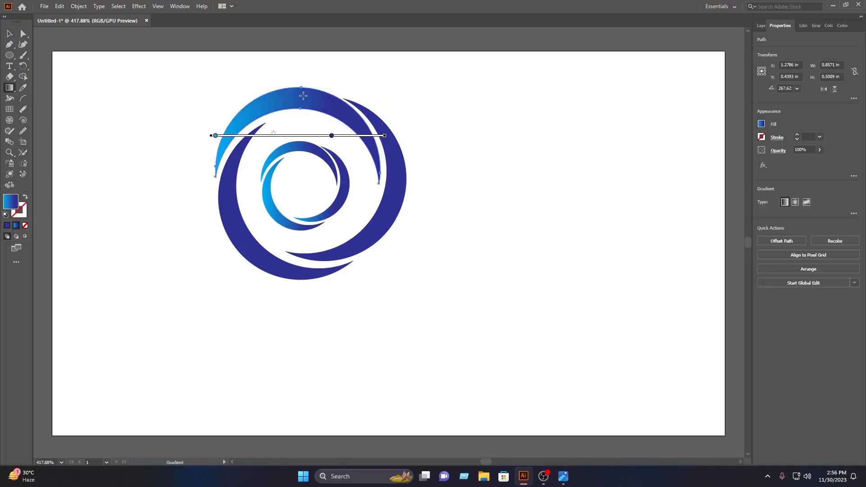
click(331, 136)
click(761, 124)
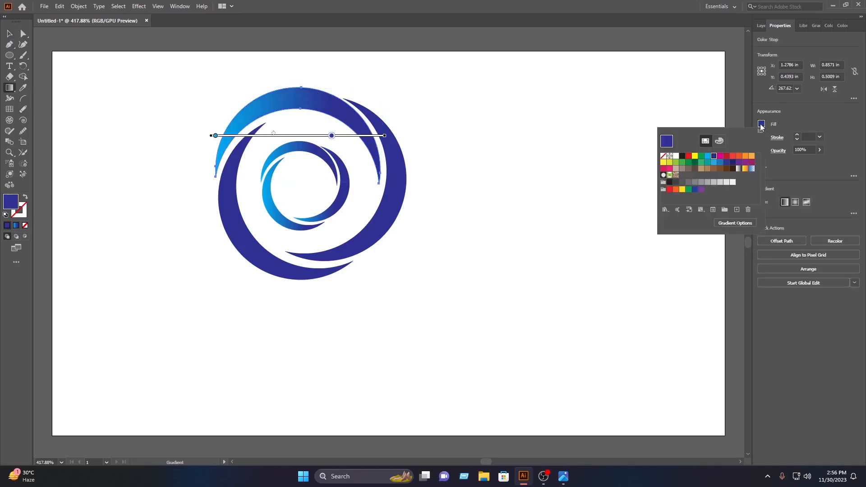
click(707, 157)
Set the starting gradient stop at the left end of the outer ring's top crescent to white.
double_click(216, 135)
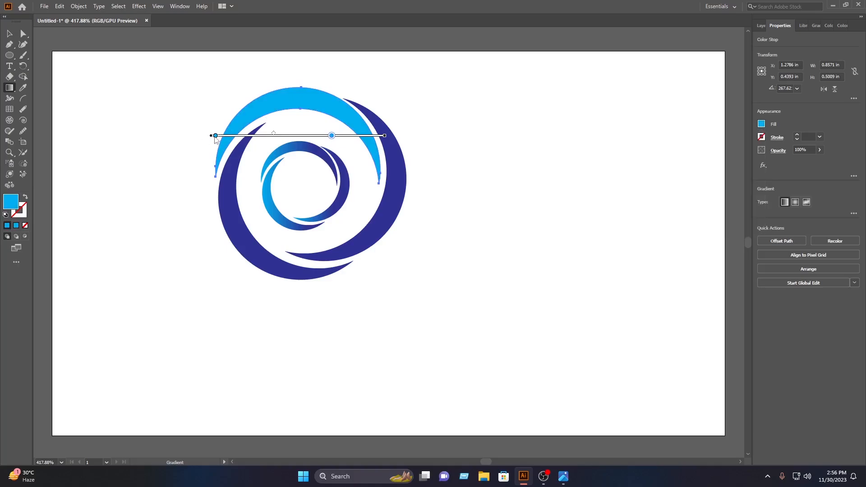
click(760, 123)
click(762, 124)
click(675, 157)
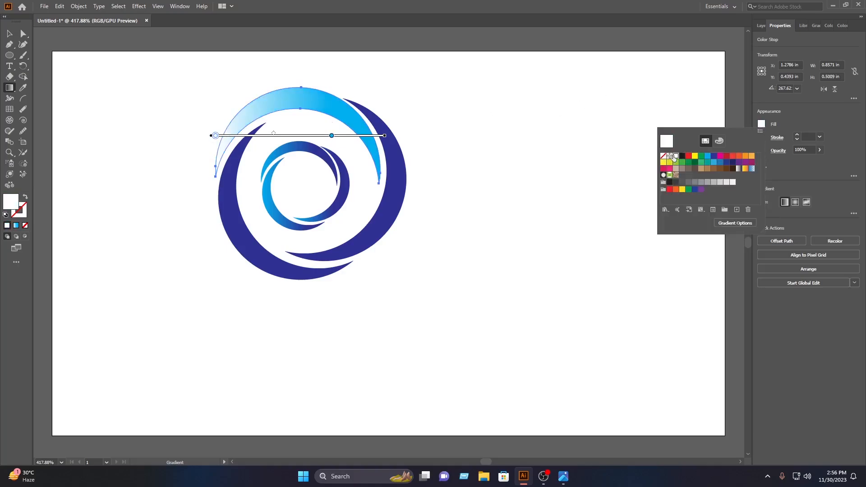
click(9, 34)
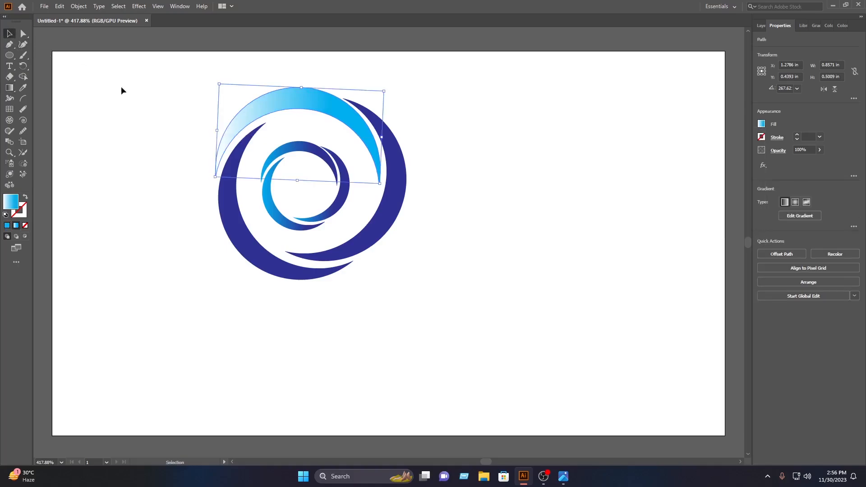
click(135, 104)
Apply the white-to-light-blue gradient to the outer ring's lower-left crescent.
click(238, 210)
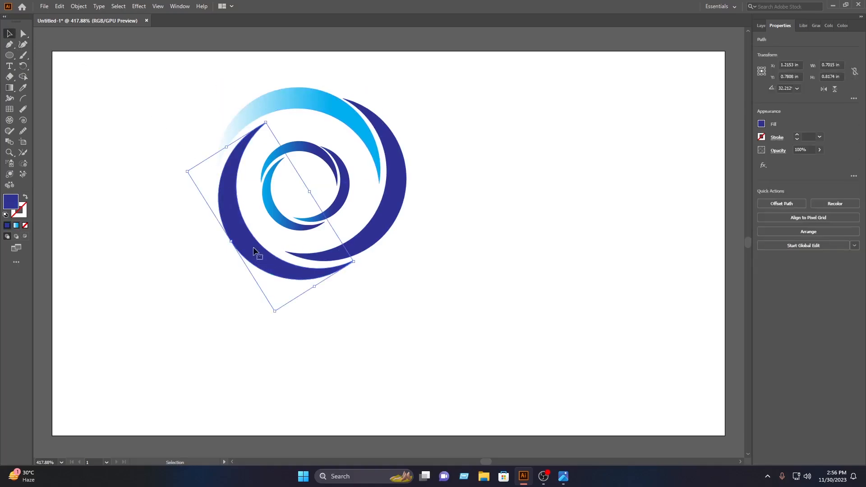
key(g)
click(241, 218)
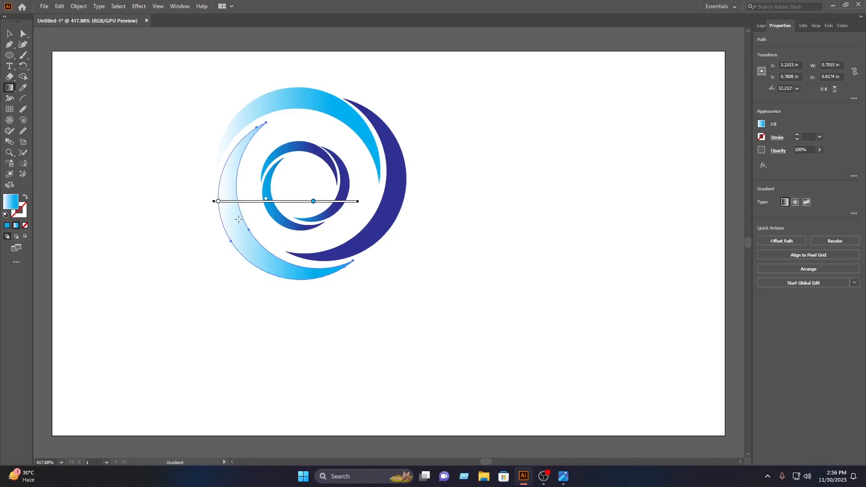
click(9, 34)
click(200, 111)
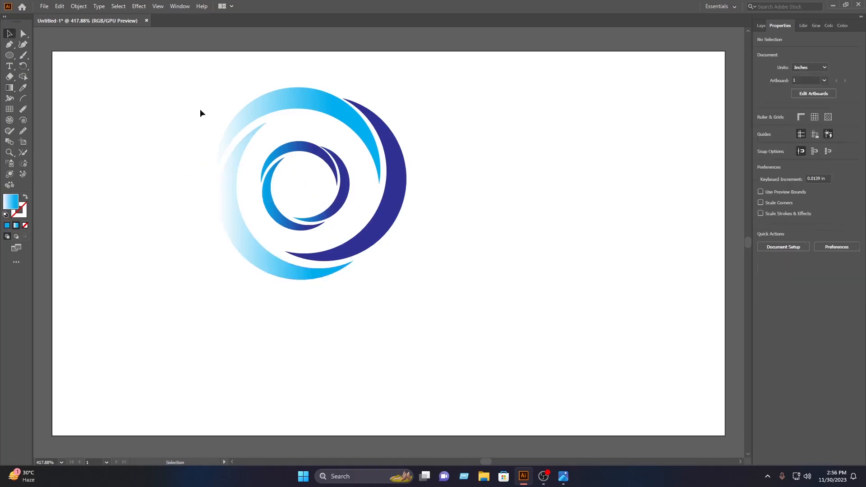
Apply the white-to-light-blue gradient to the outer ring's right crescent and move its blue stop toward the crescent's outer edge.
click(395, 183)
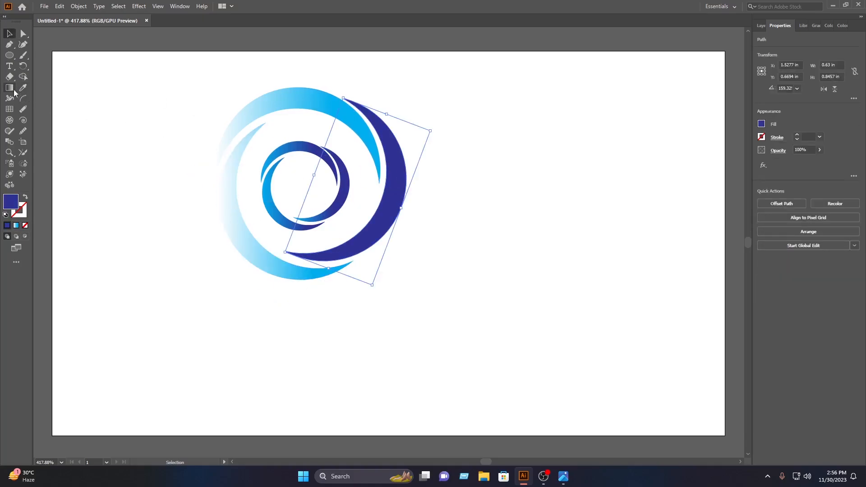
click(10, 88)
click(394, 192)
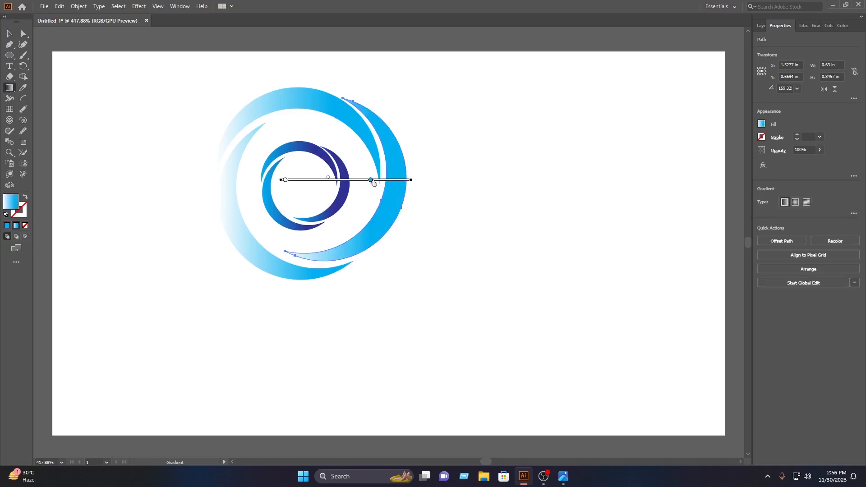
drag(371, 179, 400, 180)
click(12, 34)
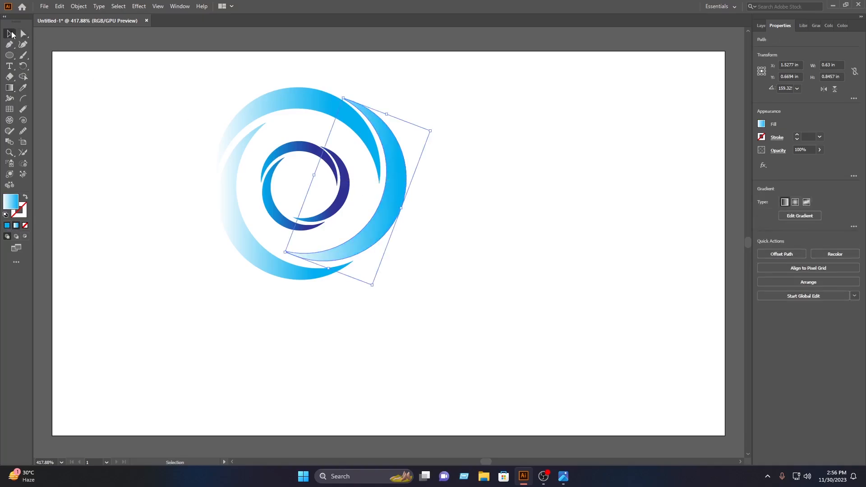
click(465, 155)
Select both rings and move the whole logo right and slightly down, to just right of the artboard's centre.
drag(467, 305, 183, 77)
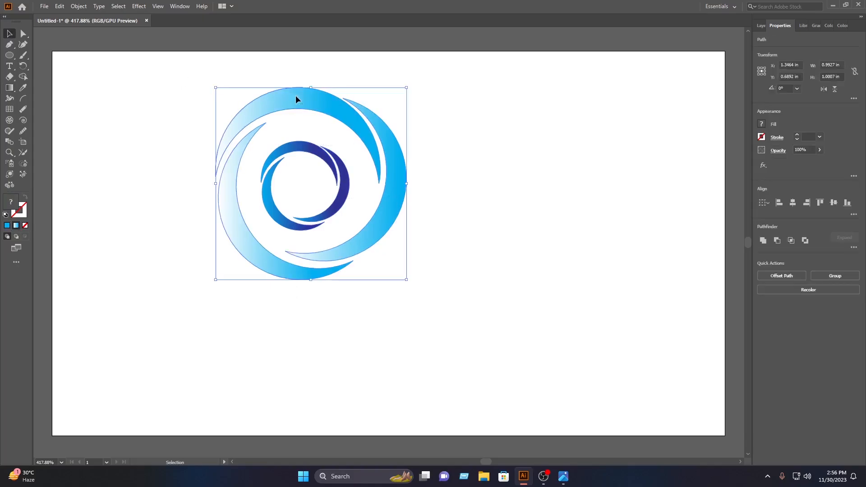
drag(296, 96, 451, 123)
click(580, 113)
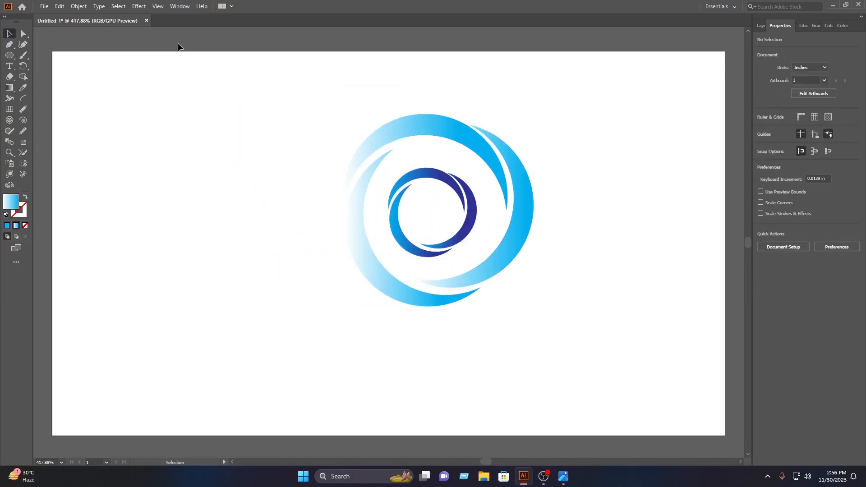
Export the logo to the Desktop as a PNG file named O.
click(44, 6)
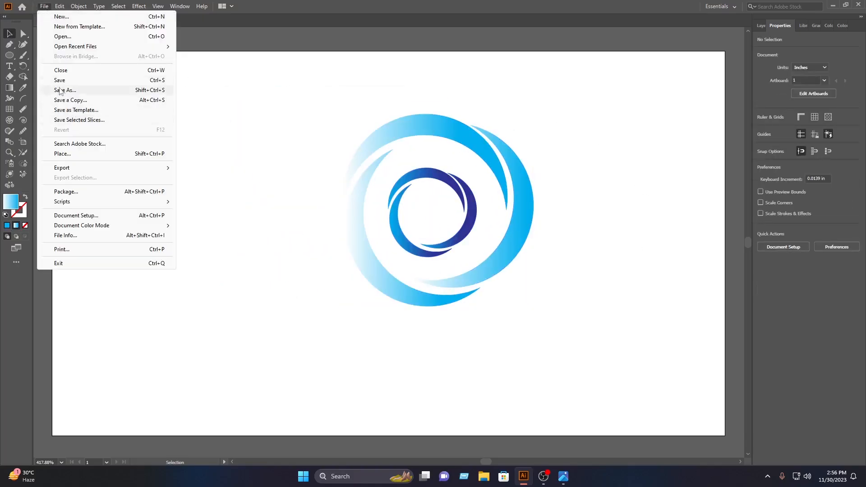
mouse_move(90, 168)
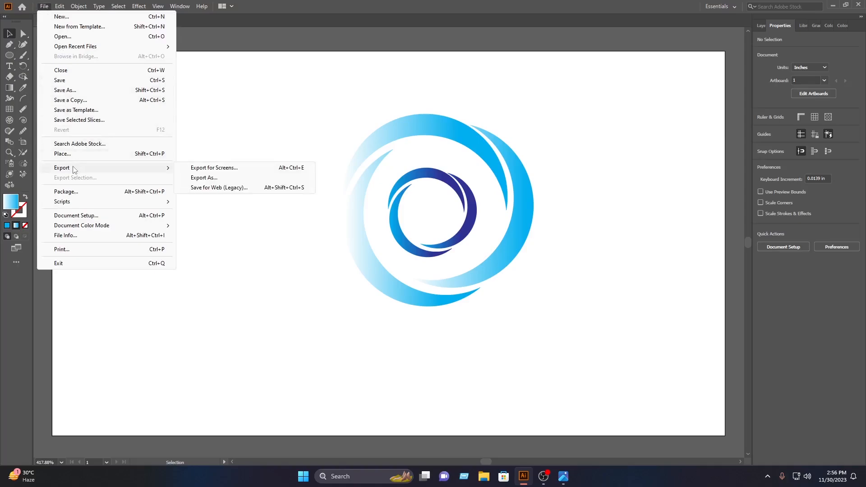
click(216, 169)
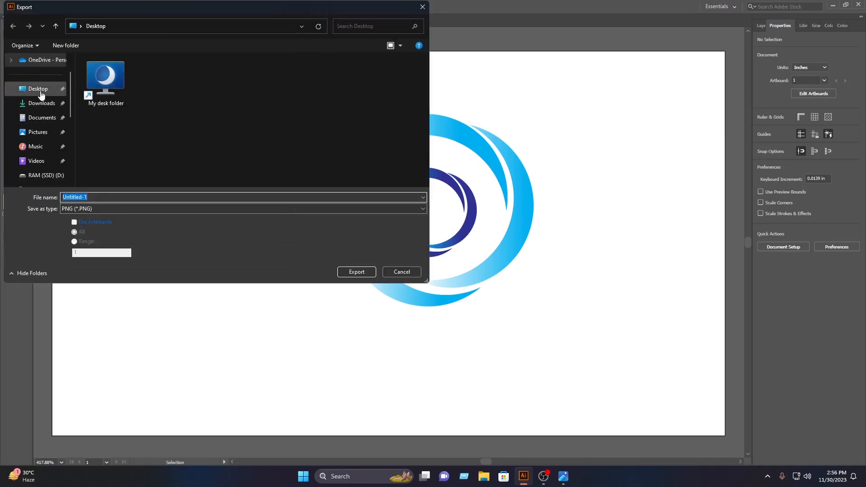
click(127, 199)
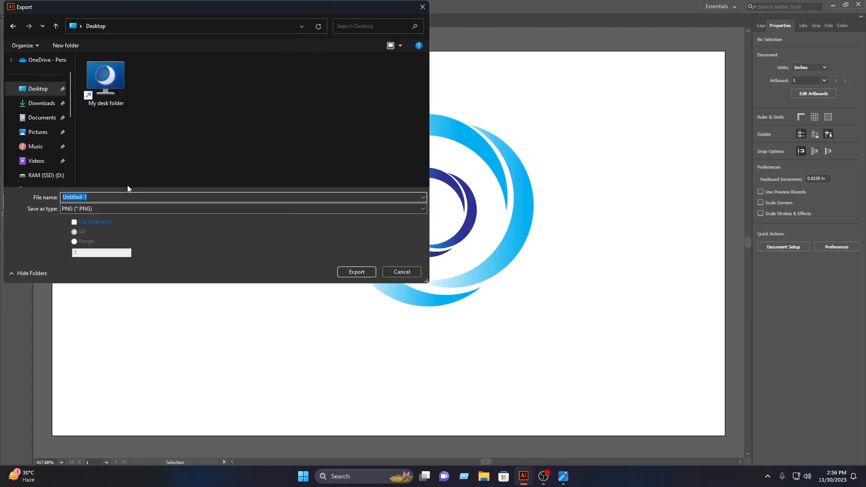
text(O)
click(126, 209)
click(96, 271)
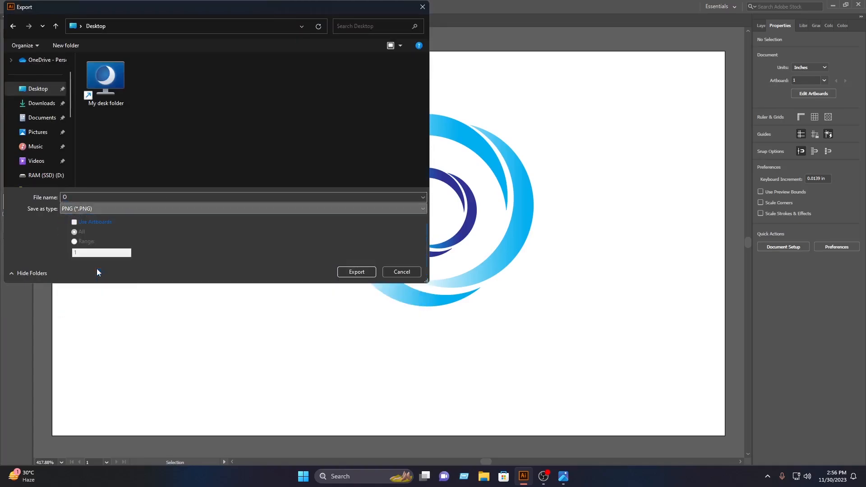
click(362, 273)
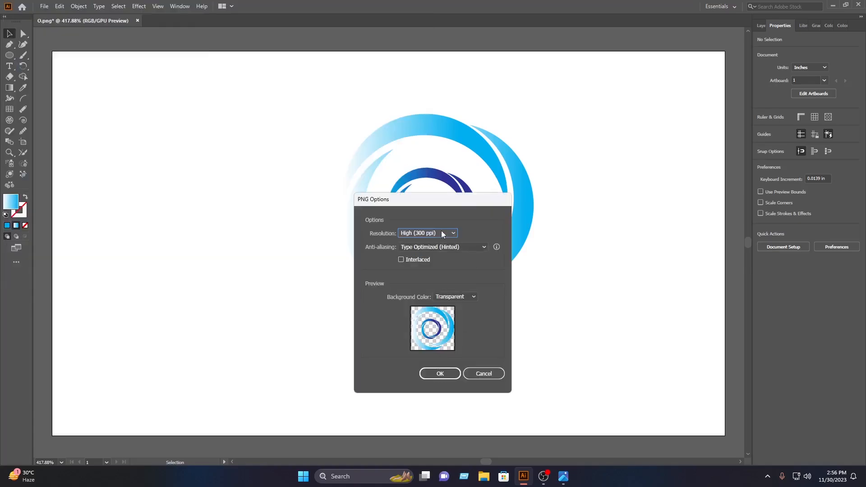
Set the PNG resolution to High (300 ppi) with a white background colour and complete the export.
click(441, 234)
click(430, 259)
click(459, 297)
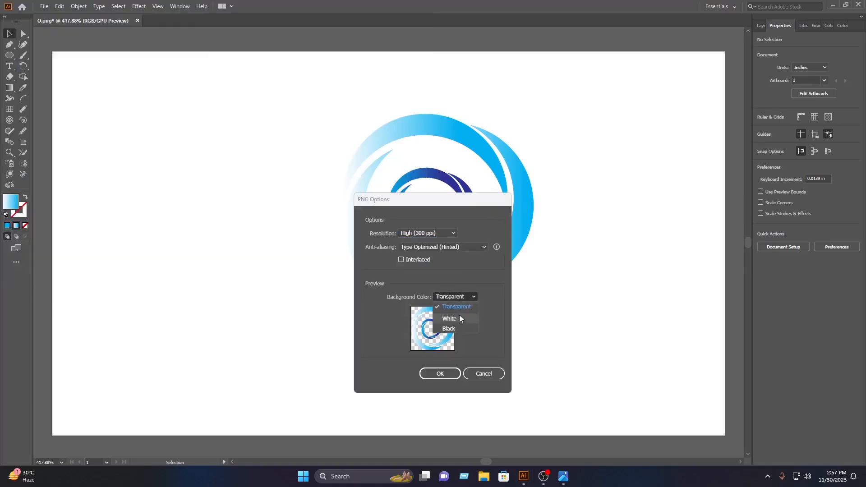
click(459, 318)
click(440, 374)
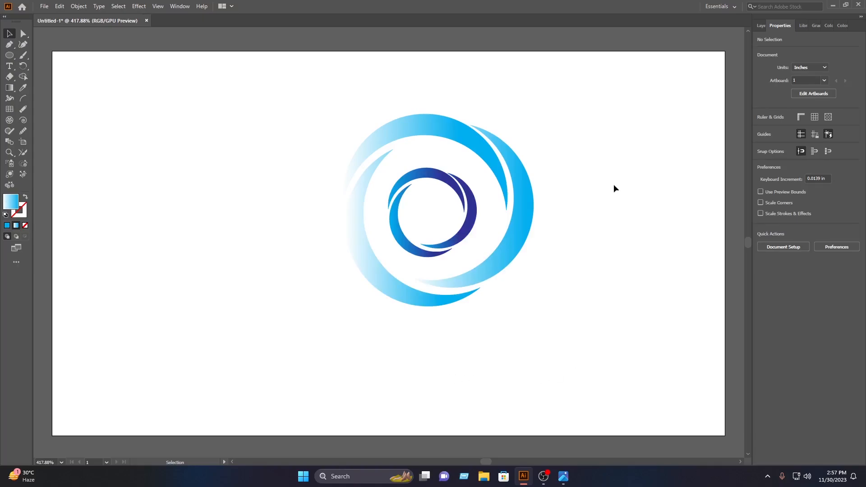
Open the recent 3D Logo Mockup on Glass Wall file in Photoshop and open its [YOUR LOGO HERE] smart object for editing.
mouse_move(864, 116)
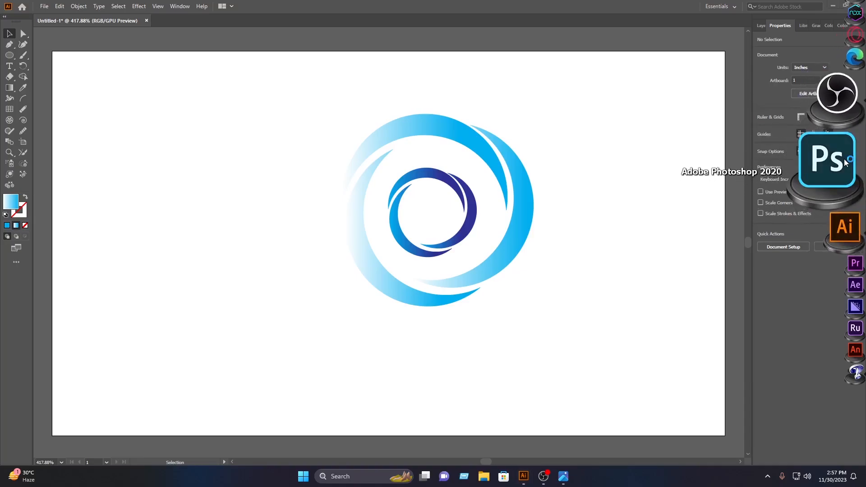
click(844, 163)
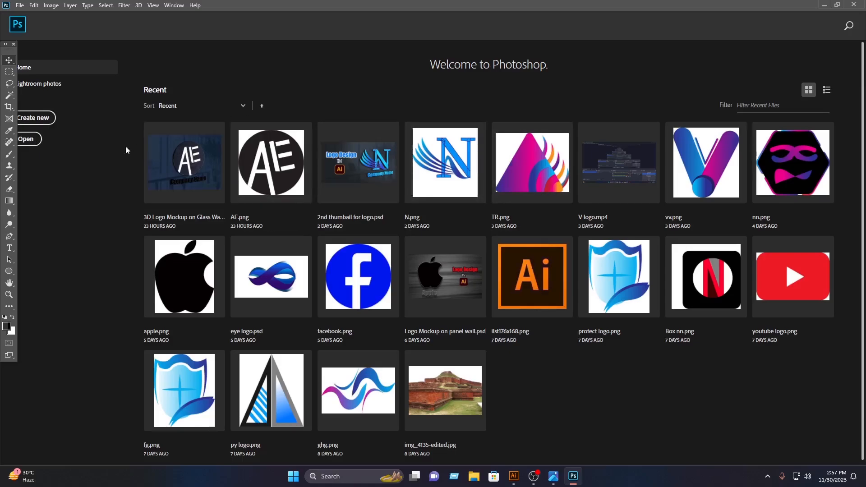
click(200, 169)
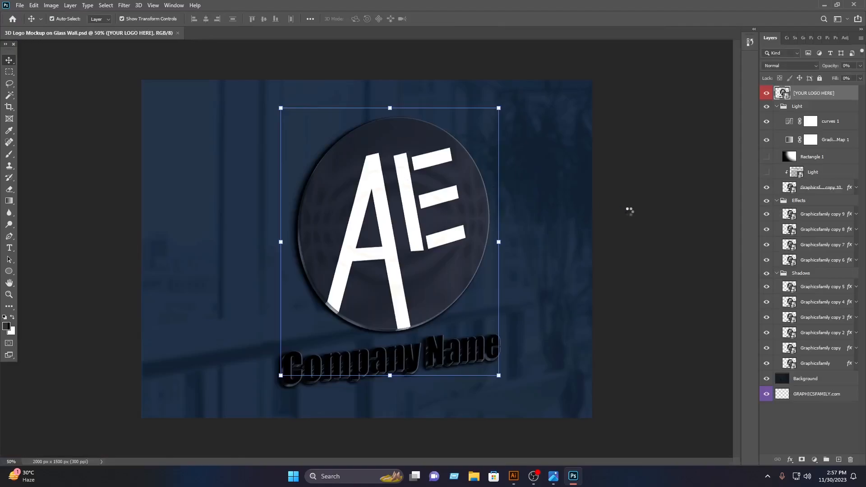
click(786, 96)
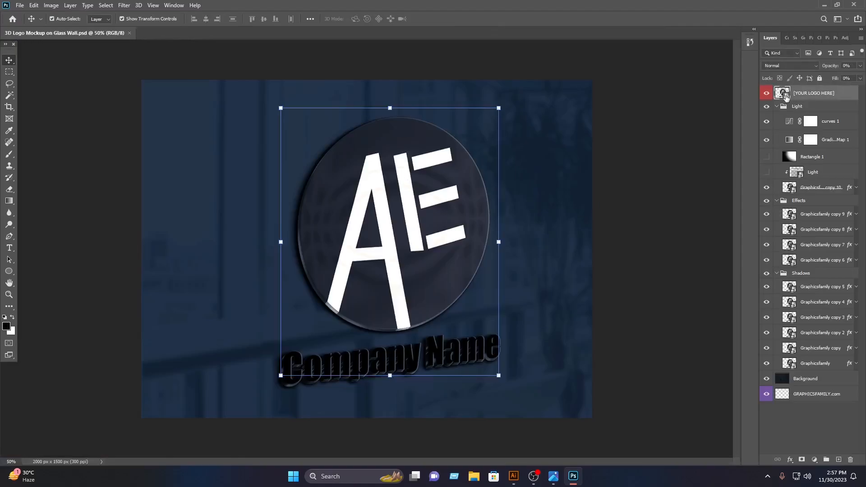
double_click(782, 93)
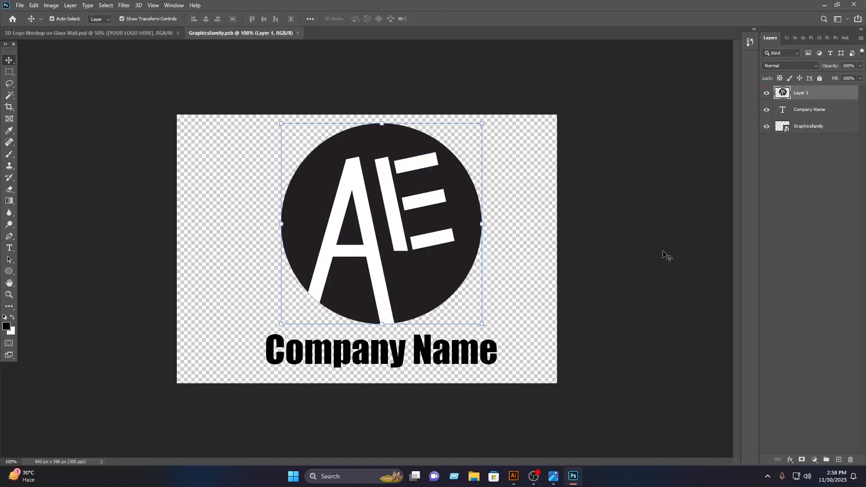
Delete the old AE logo layer from the smart object and open the O image from the Desktop.
key(Delete)
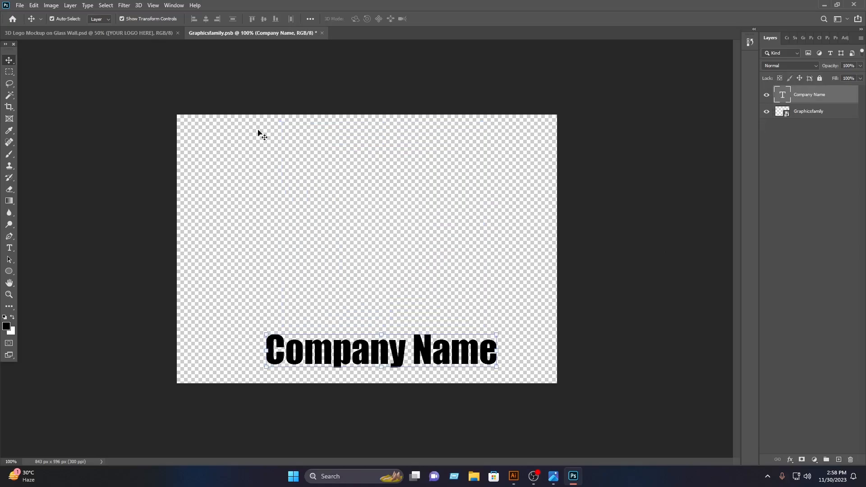
click(20, 6)
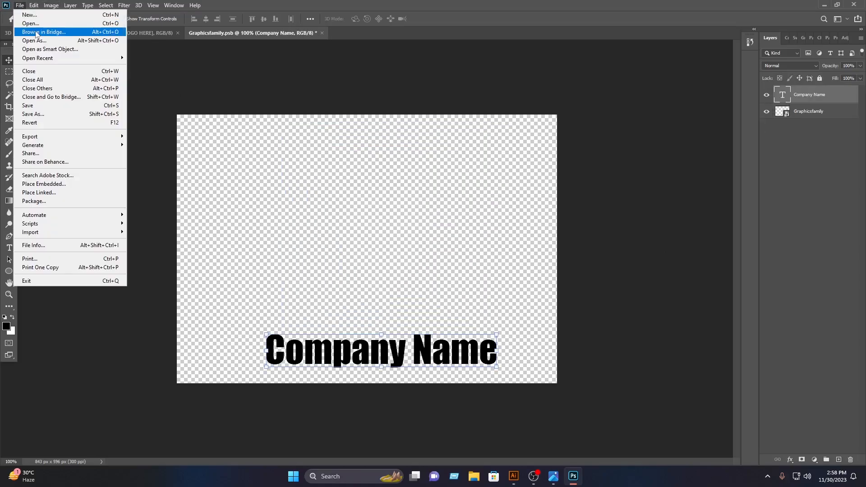
click(33, 26)
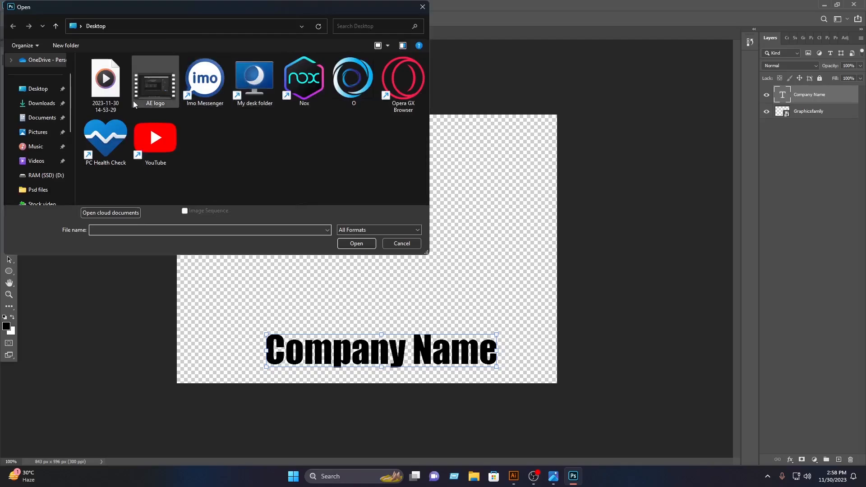
click(355, 96)
click(347, 245)
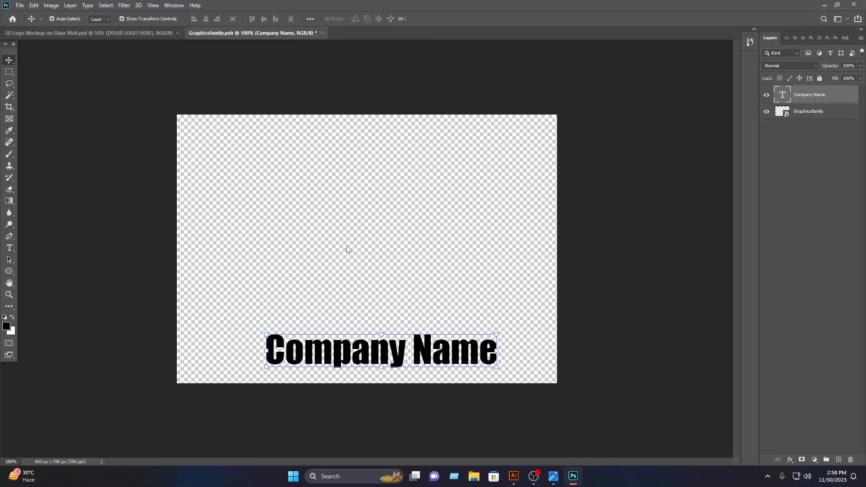
Bring the blue ring logo into the Graphicsfamily document and enlarge it to fill the space above the company name.
drag(377, 195, 390, 258)
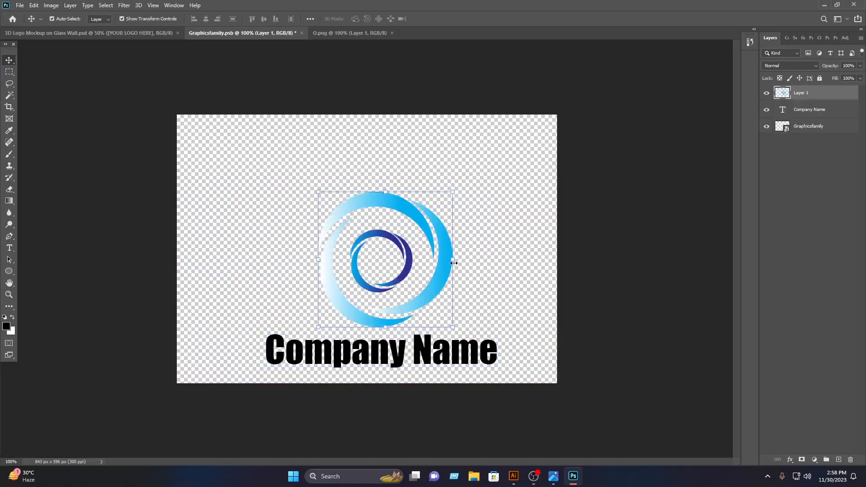
drag(454, 263, 475, 253)
click(446, 19)
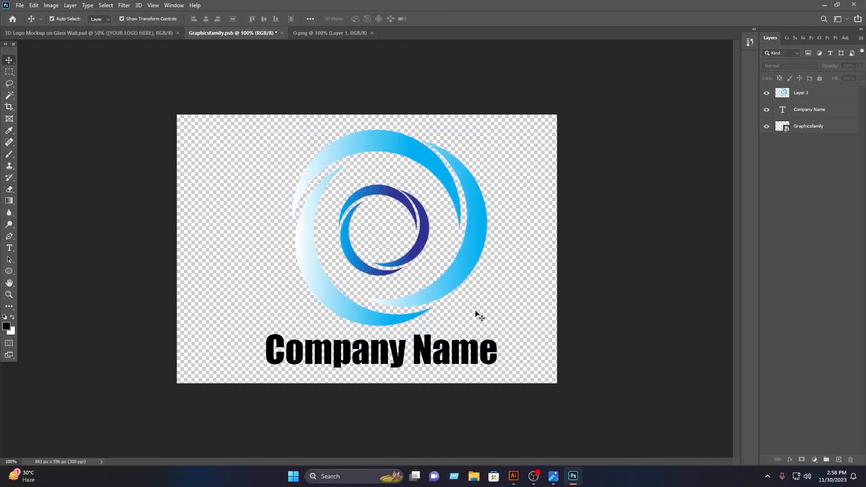
Recolour the whole Company Name text to light blue 00aeef, sampled from the logo's outer ring.
double_click(460, 364)
click(361, 19)
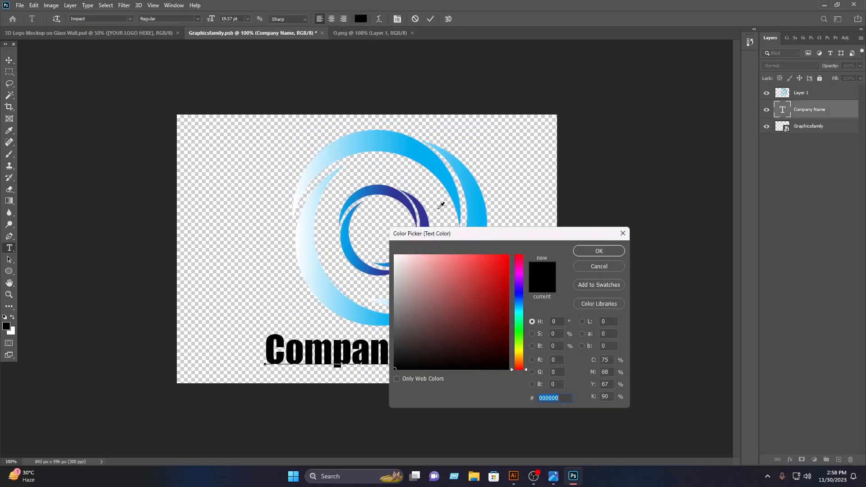
click(440, 170)
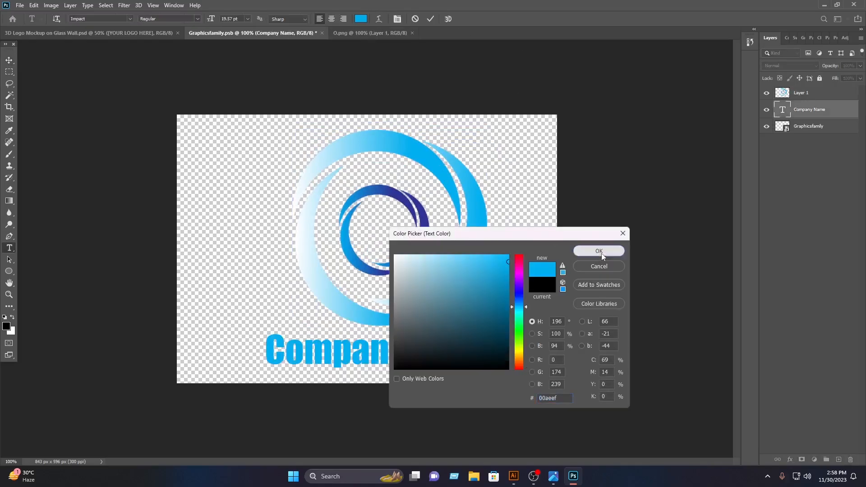
click(600, 251)
Recolour only the word Name to dark blue 2e3192, sampled from the logo's inner ring, and commit the text edit.
click(498, 350)
drag(498, 349, 415, 345)
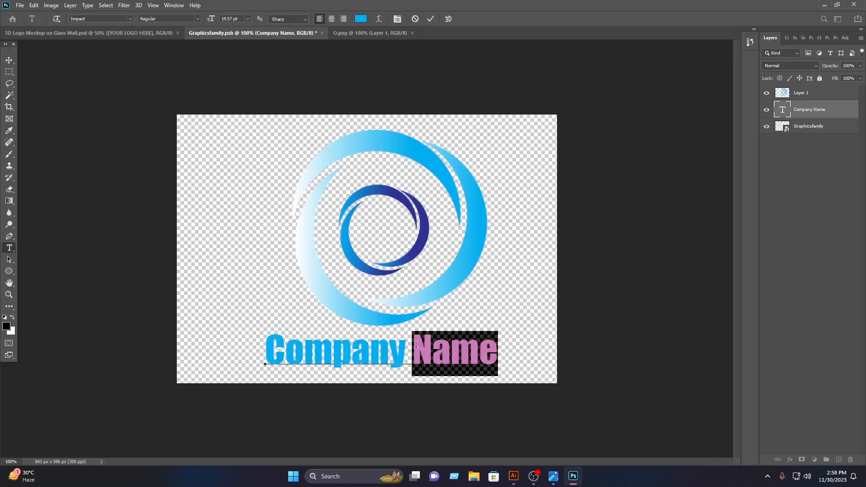
click(361, 19)
click(404, 201)
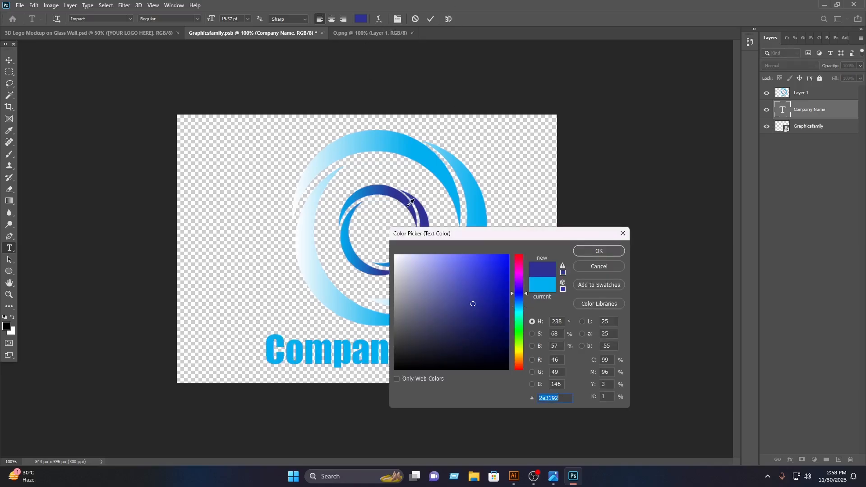
click(607, 249)
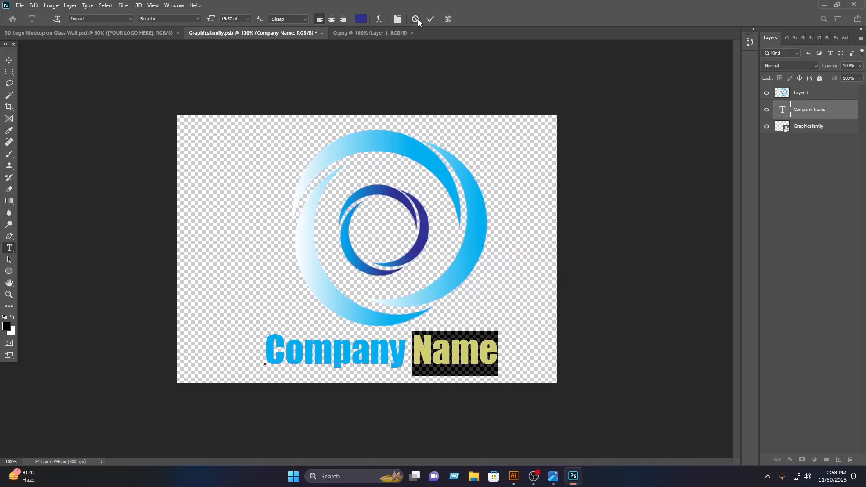
click(431, 19)
key(v)
click(533, 92)
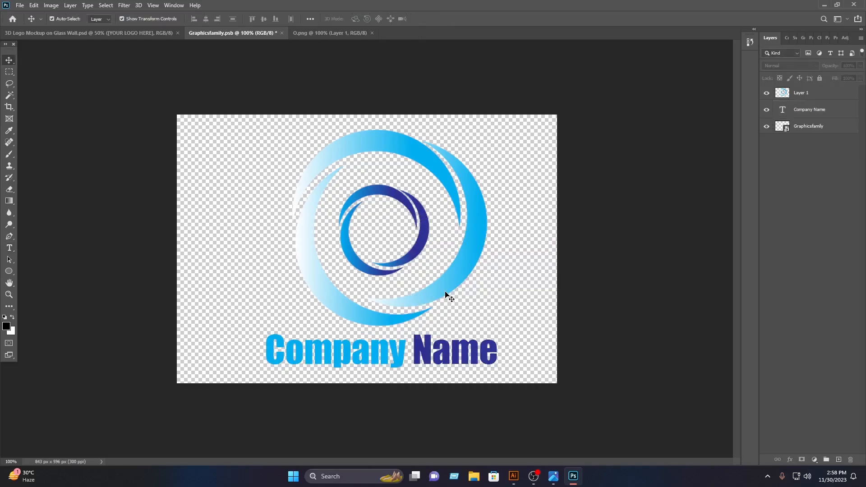
Nudge the ring logo slightly up and left above the company name and save the smart object.
drag(446, 294, 450, 275)
click(572, 283)
key(ctrl+s)
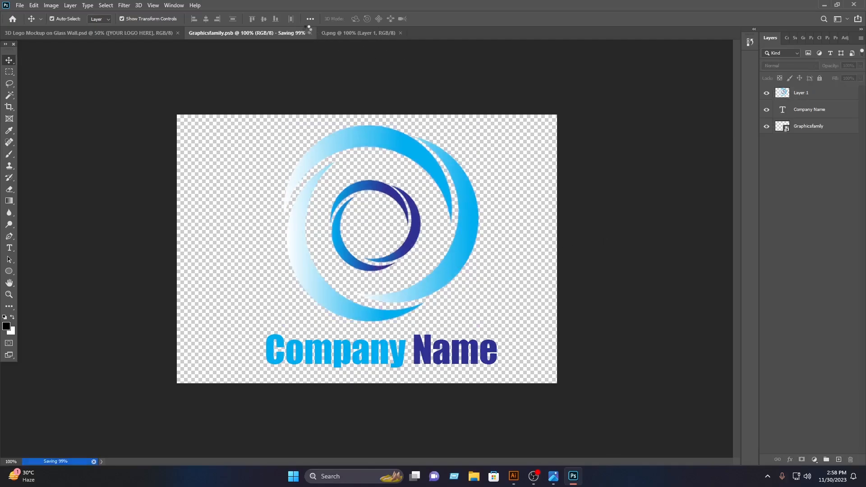
Close the smart object and O.png to return to the mockup, and make its Rectangle 1 layer in the Light group visible.
click(280, 34)
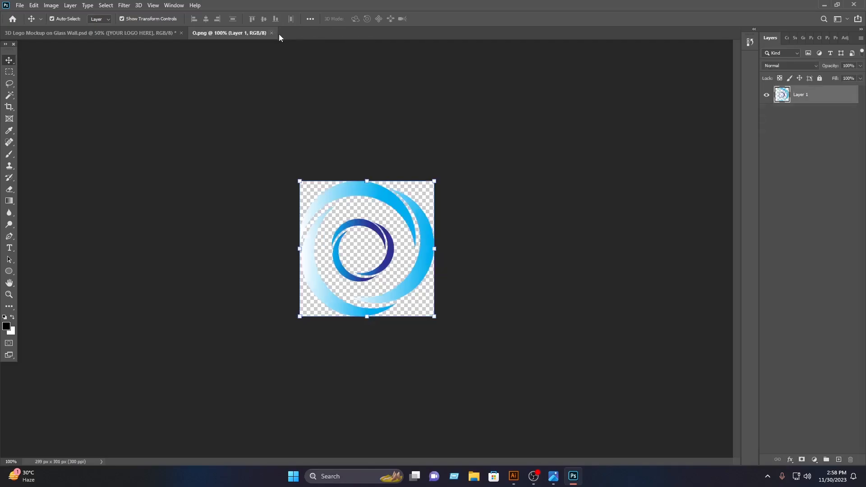
click(272, 34)
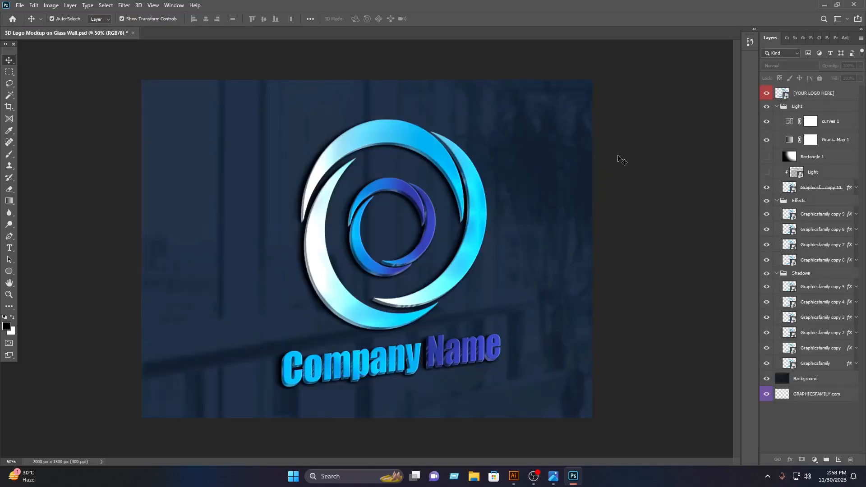
click(766, 158)
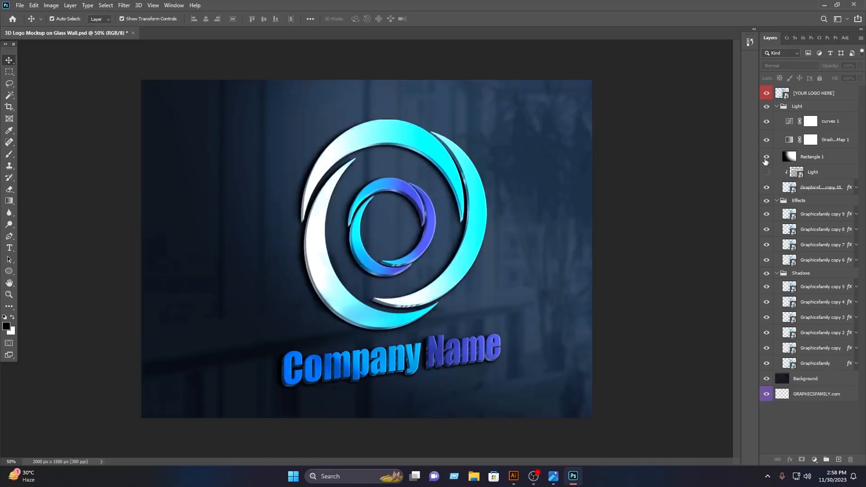